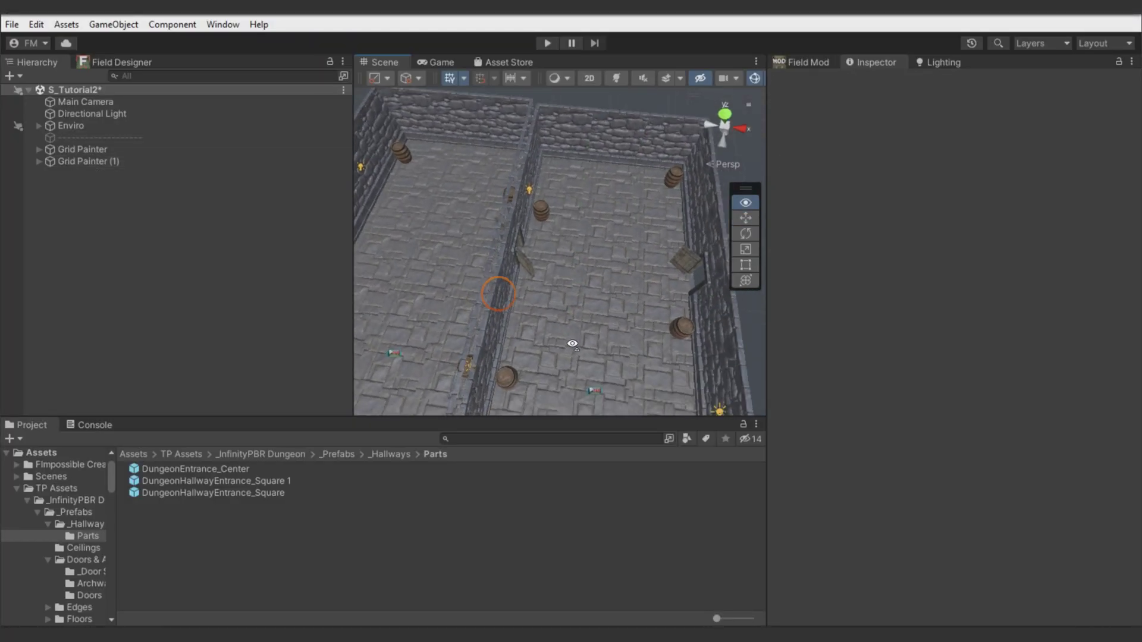
alt+drag(708, 345, 723, 361)
key(w)
right_drag(723, 361, 864, 268)
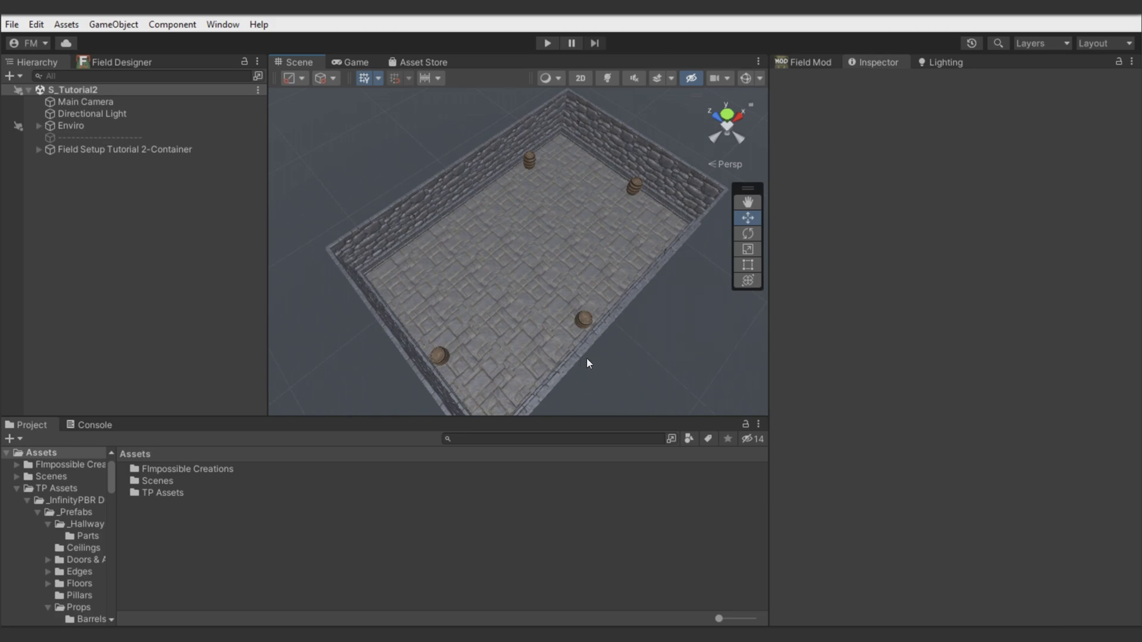
Step: Delete the existing Field Setup Tutorial 2-Container object from the scene
alt+drag(587, 359, 502, 370)
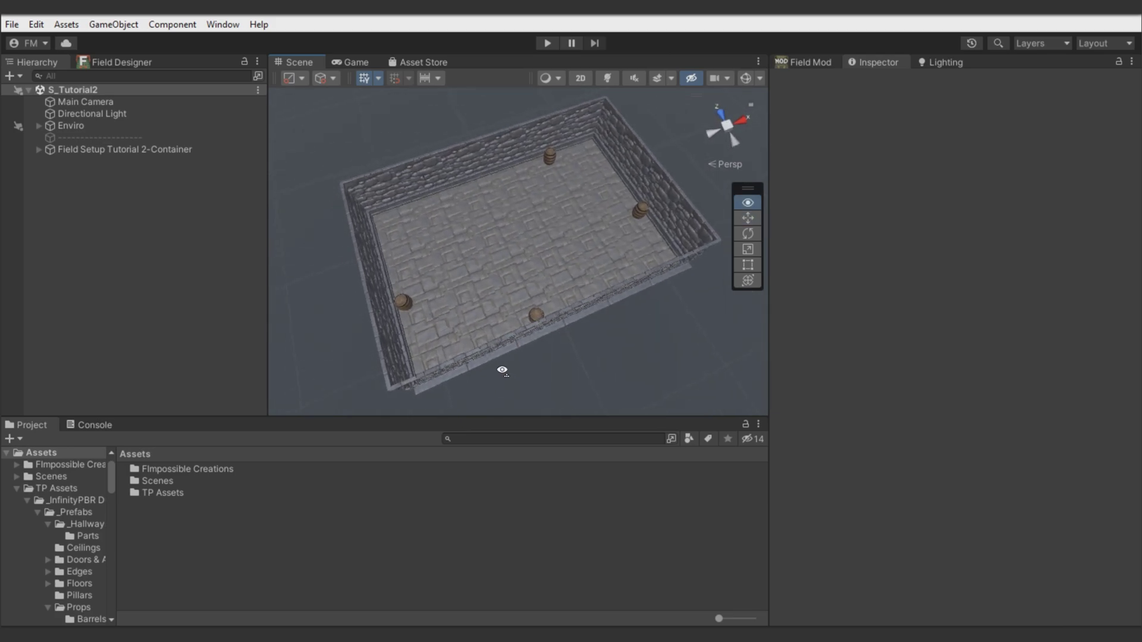
click(152, 150)
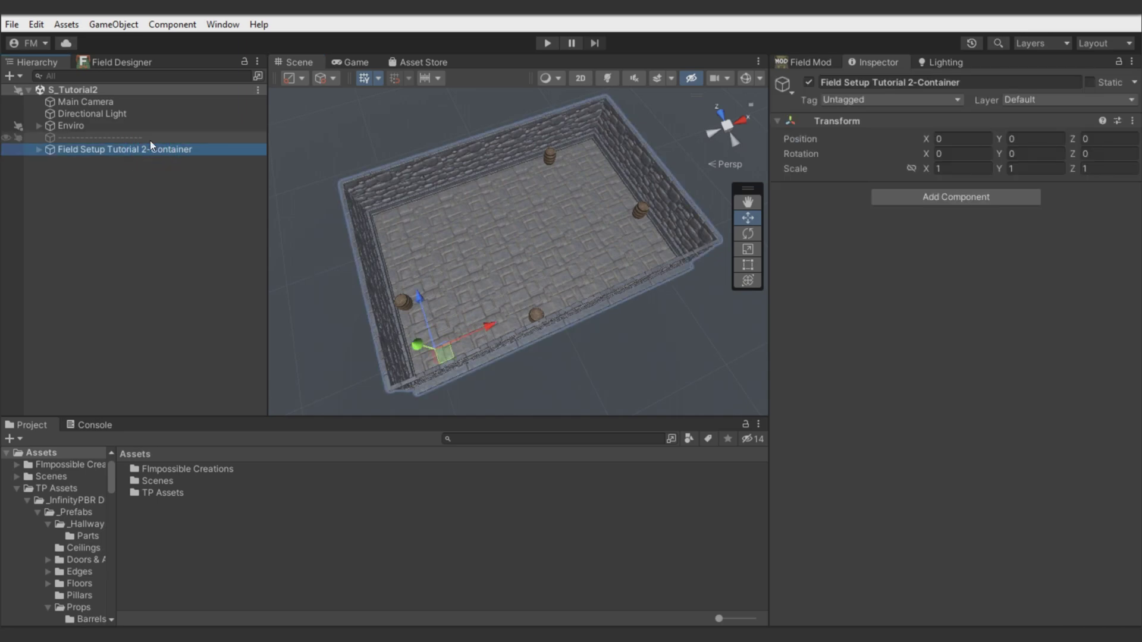
key(Delete)
Step: Create a Grid Painter generator object and assign Field Setup Tutorial 2 as its field preset
right_click(117, 188)
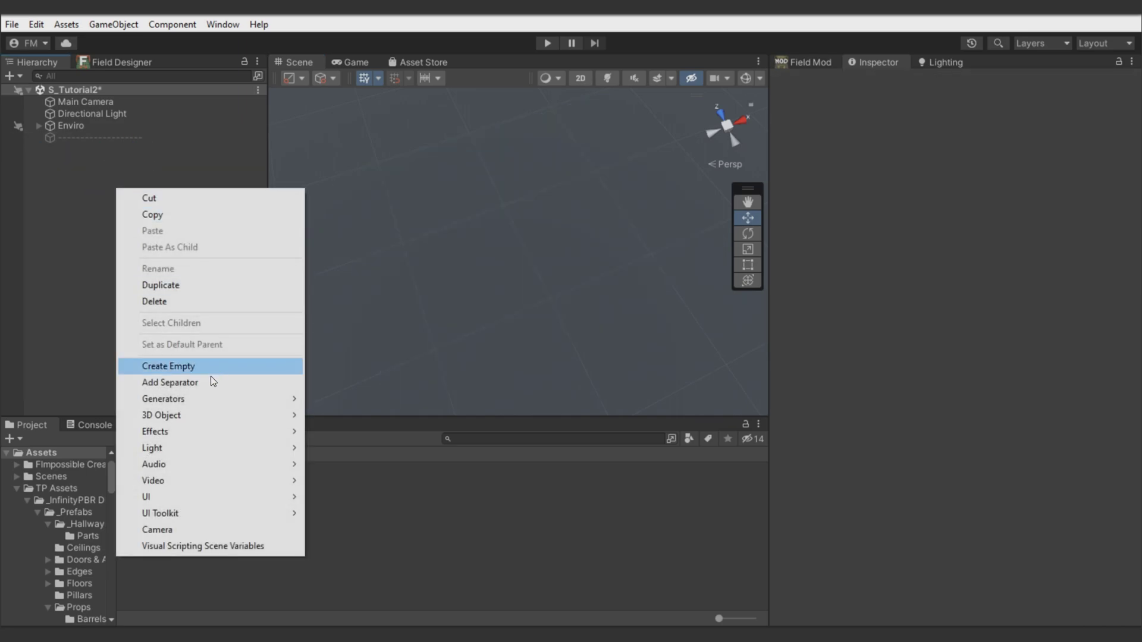
mouse_move(204, 398)
click(338, 395)
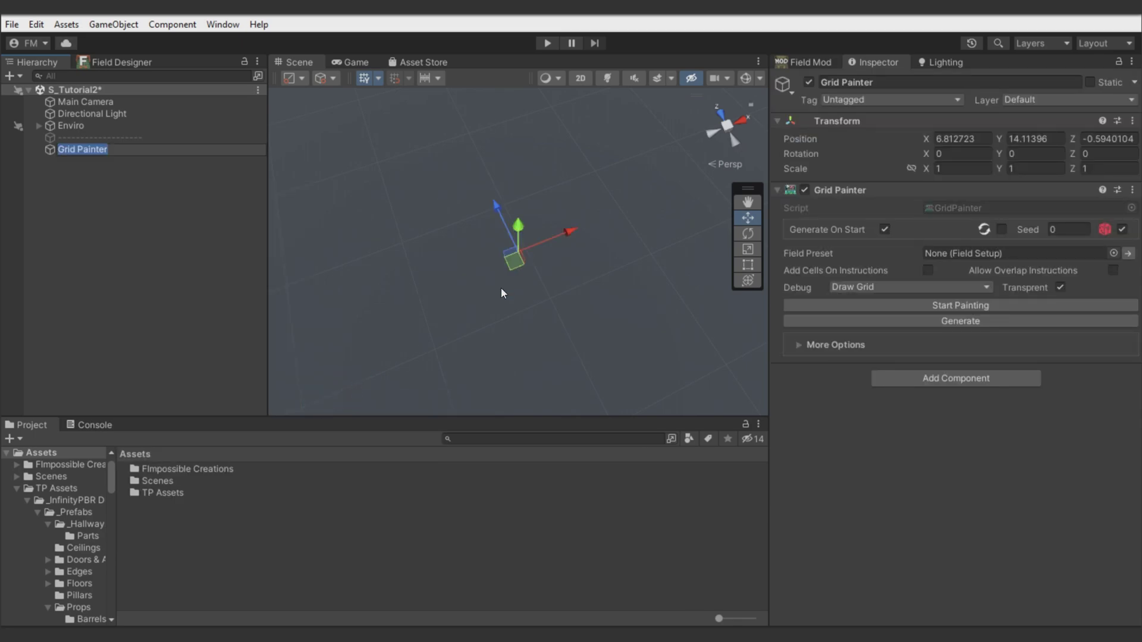
click(1113, 253)
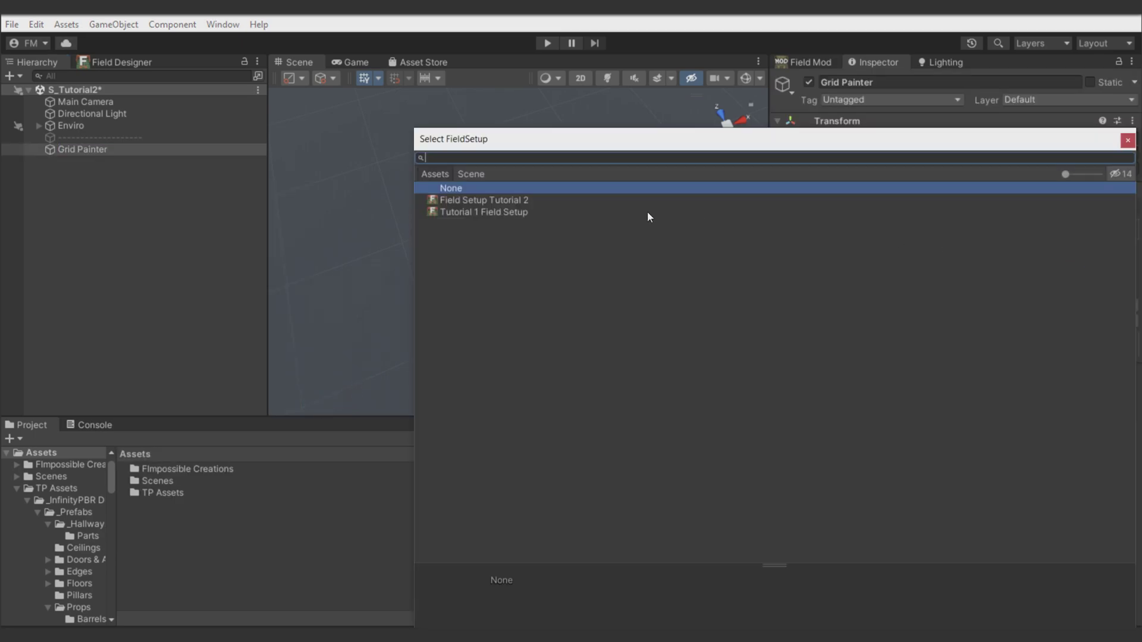
double_click(495, 199)
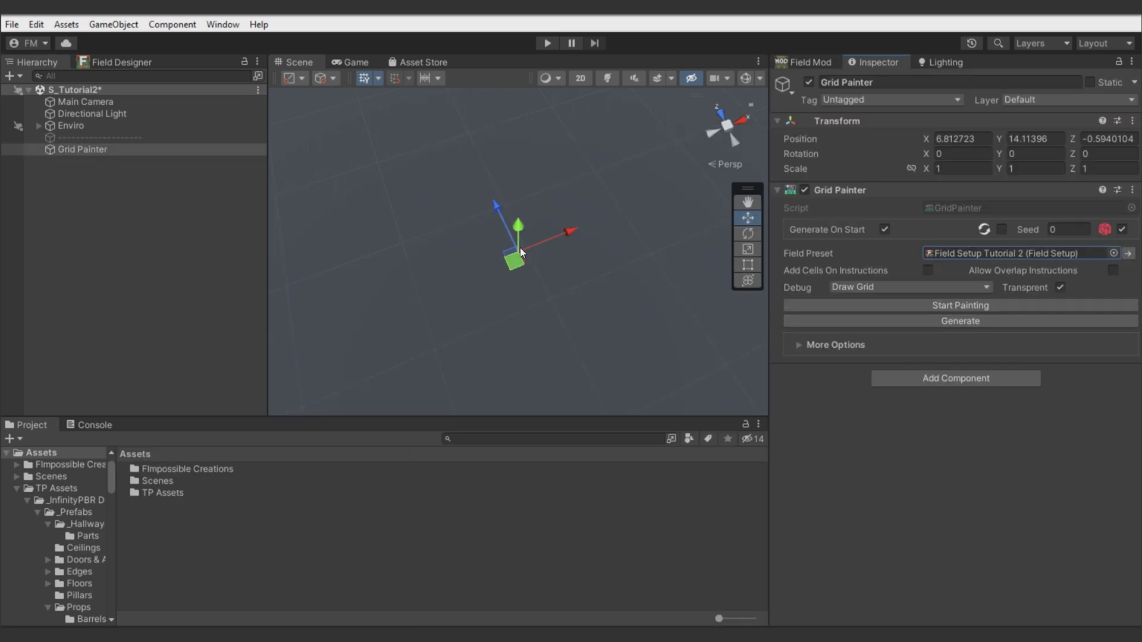
Step: Paint a rectangular block of about 3 by 4 cells with the Grid Painter and generate the dungeon room from it
click(745, 84)
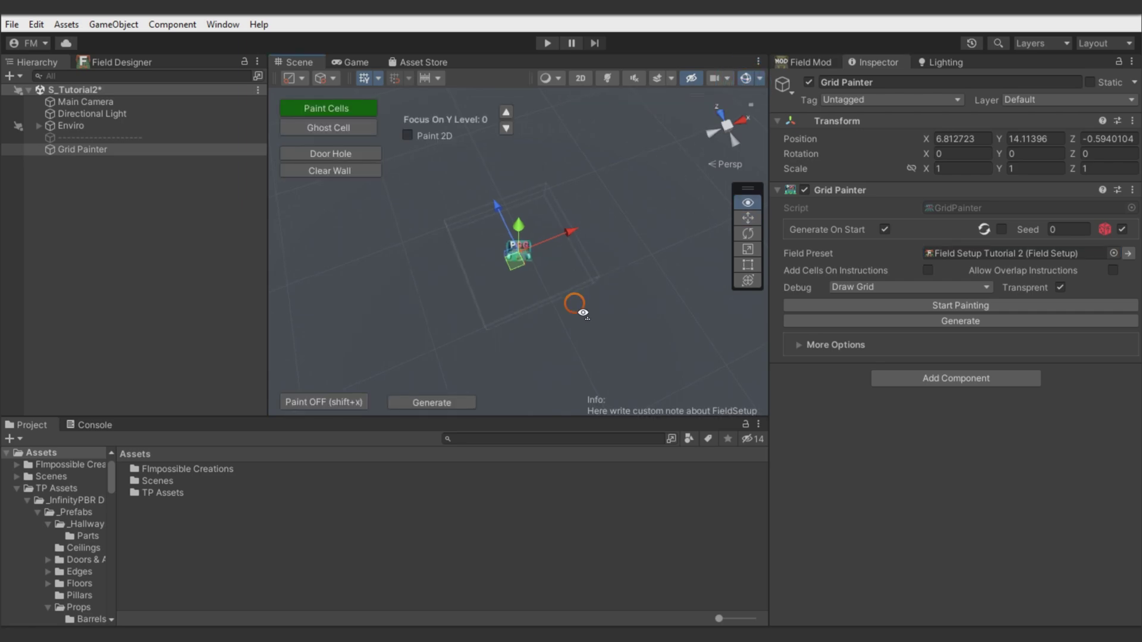
key(shift+x)
mouse_move(568, 201)
mouse_down()
mouse_move(426, 251)
mouse_move(611, 308)
mouse_move(523, 143)
mouse_up()
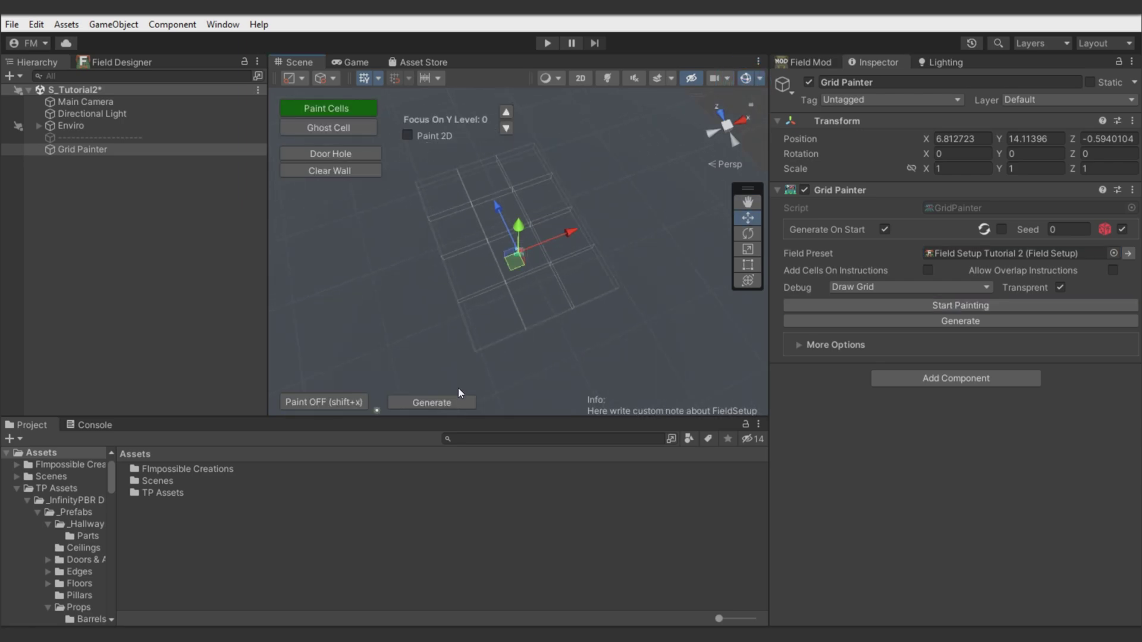
click(454, 402)
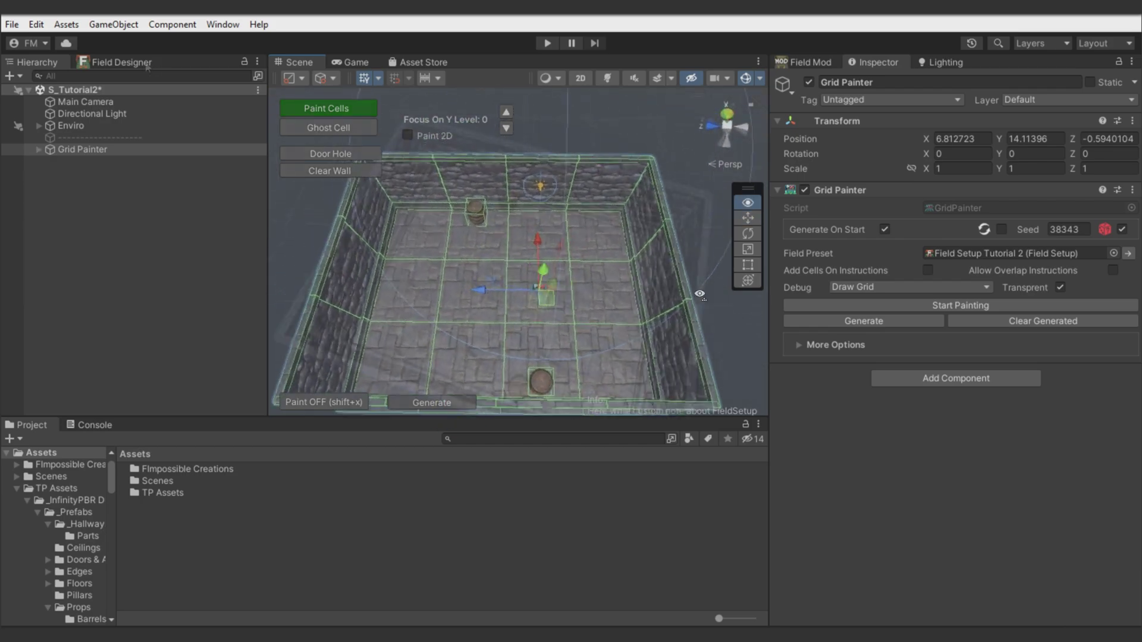
Step: Open the Grid Painter's preset in Field Designer and re-generate the objects with changes applied on the Grid Painter
click(145, 62)
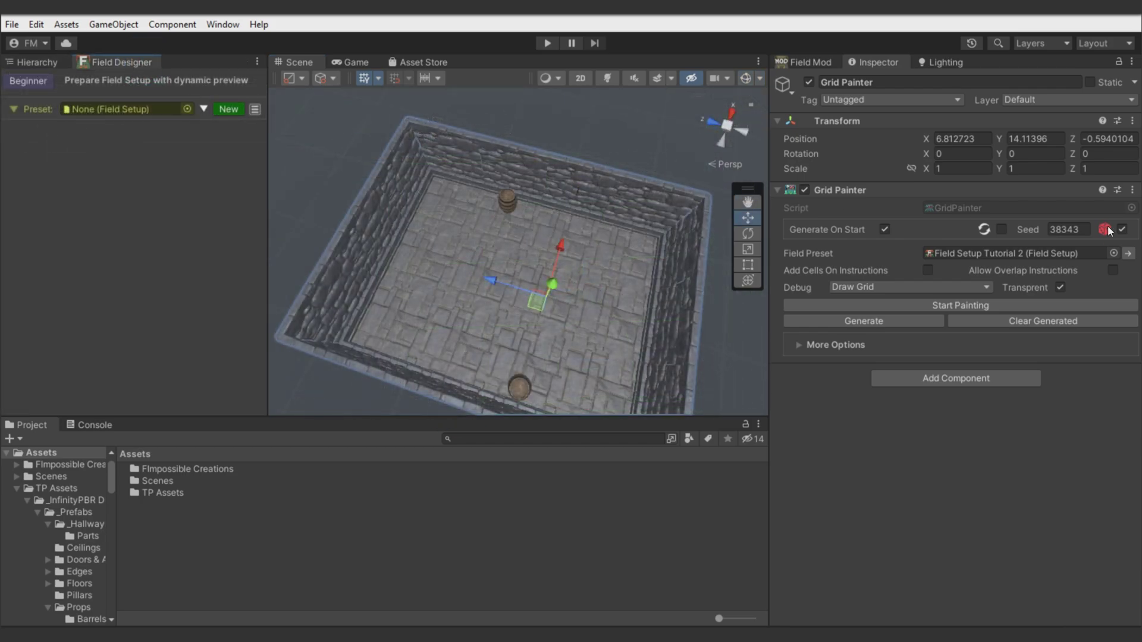
click(1128, 254)
drag(269, 251, 353, 251)
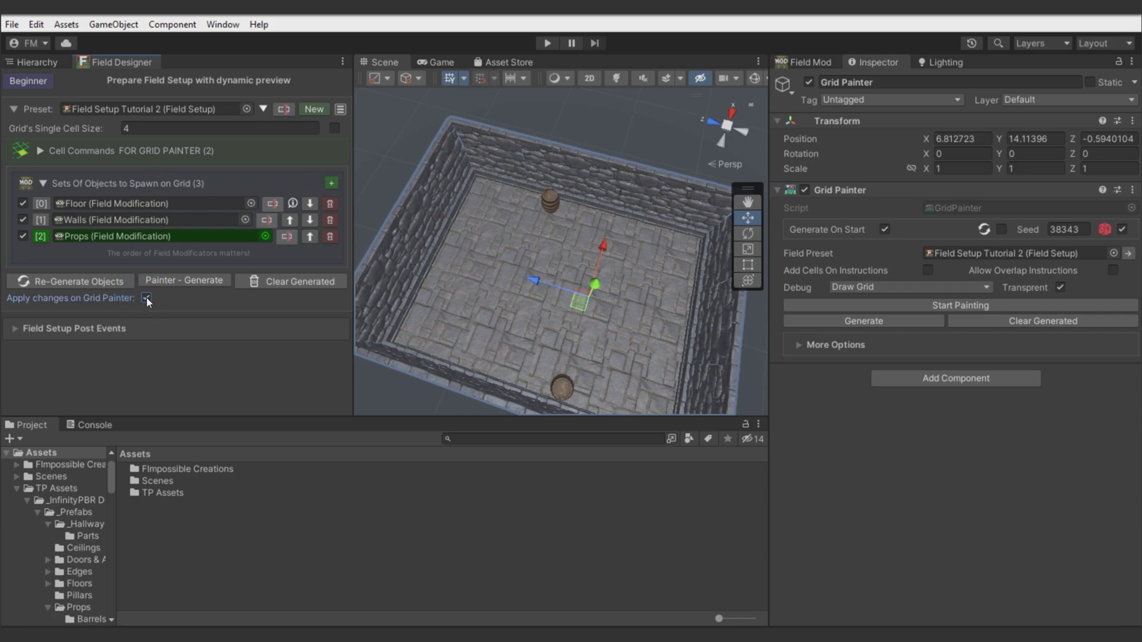
click(94, 280)
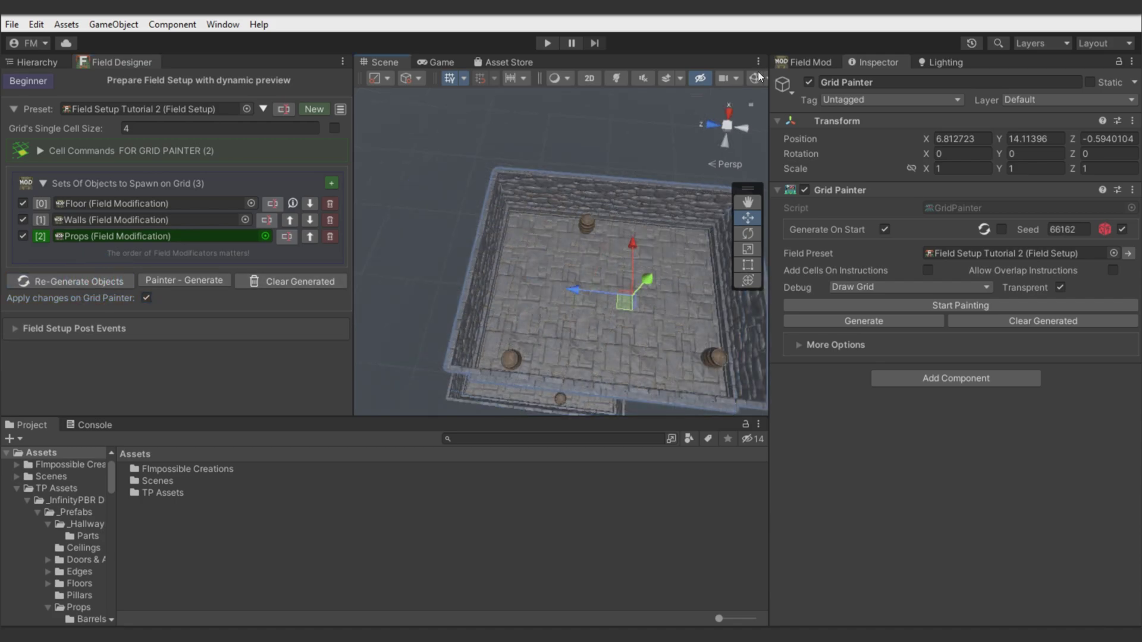
Step: Paint additional cells along one side of the room to lengthen it and re-generate the objects from Field Designer
click(754, 78)
right_drag(578, 255, 560, 287)
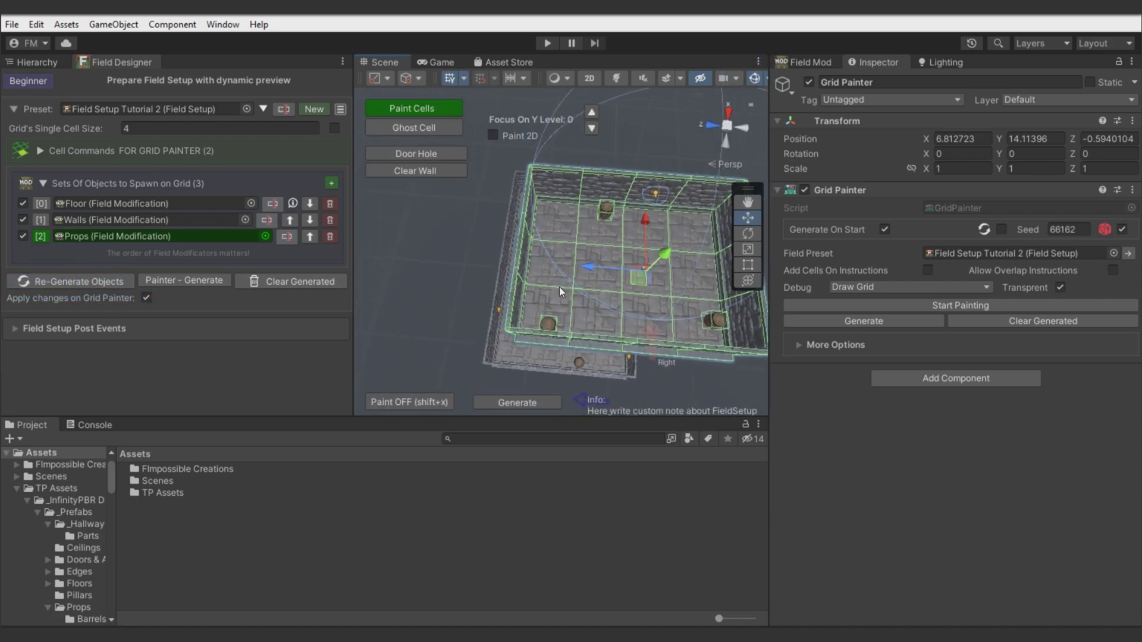
key(shift+x)
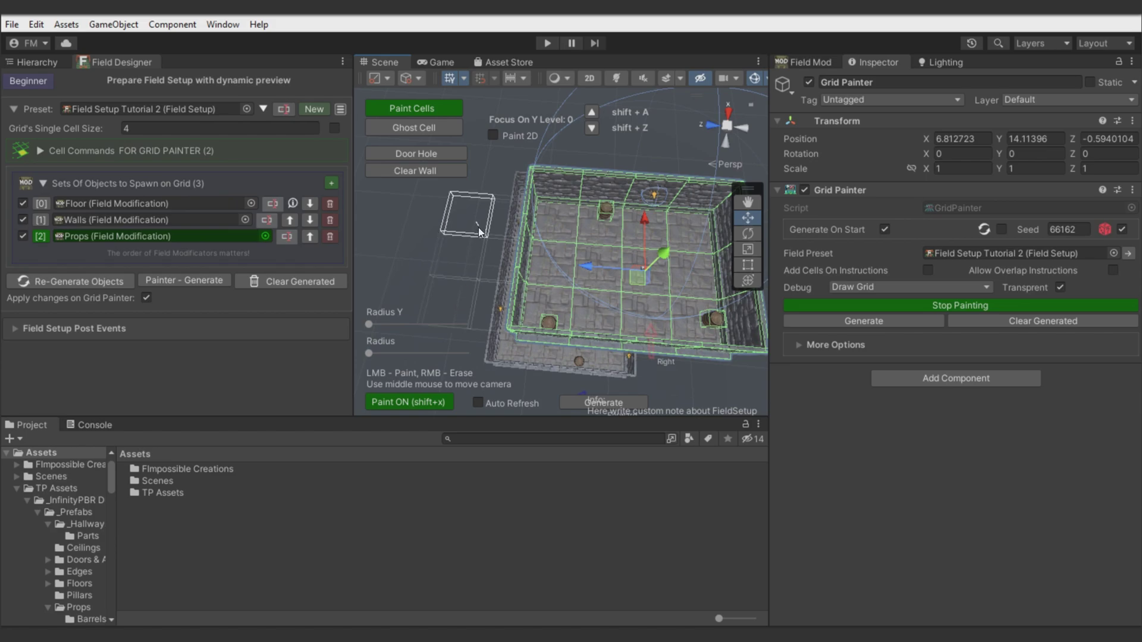
key(shift+x)
click(91, 285)
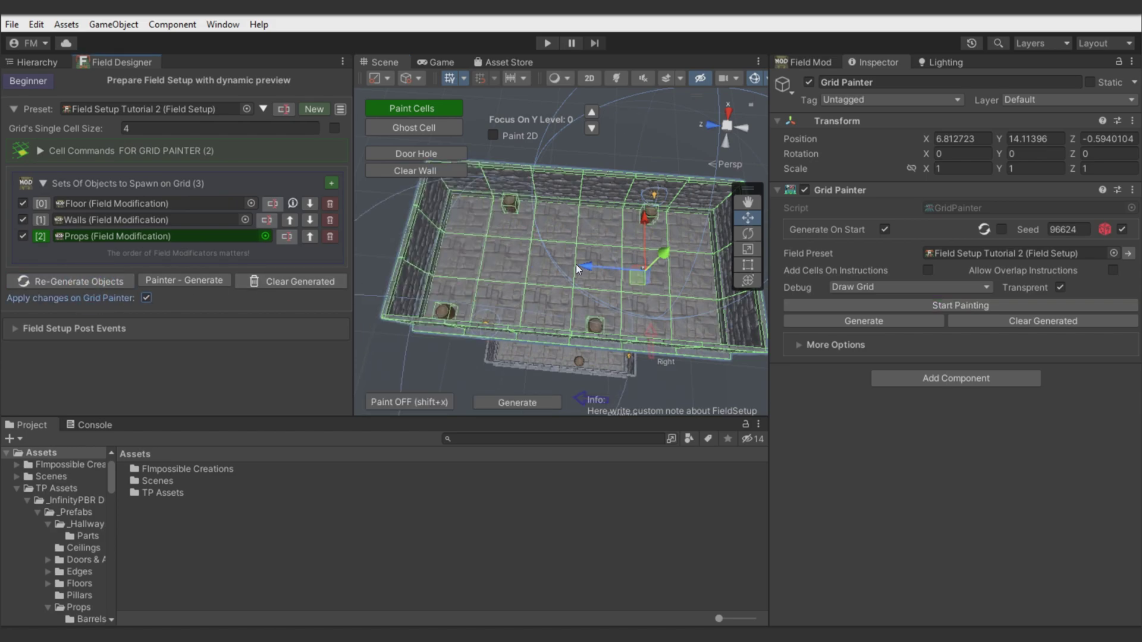
Step: Remove the extra preview room container left beside the Grid Painter and return to Field Designer
click(28, 57)
click(106, 160)
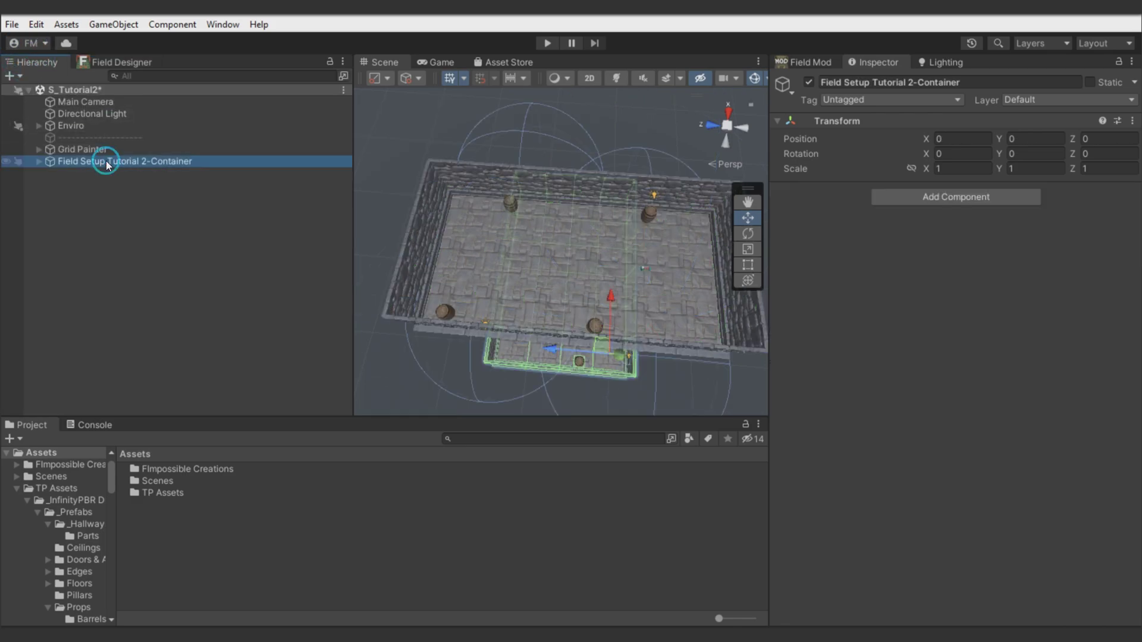
click(102, 62)
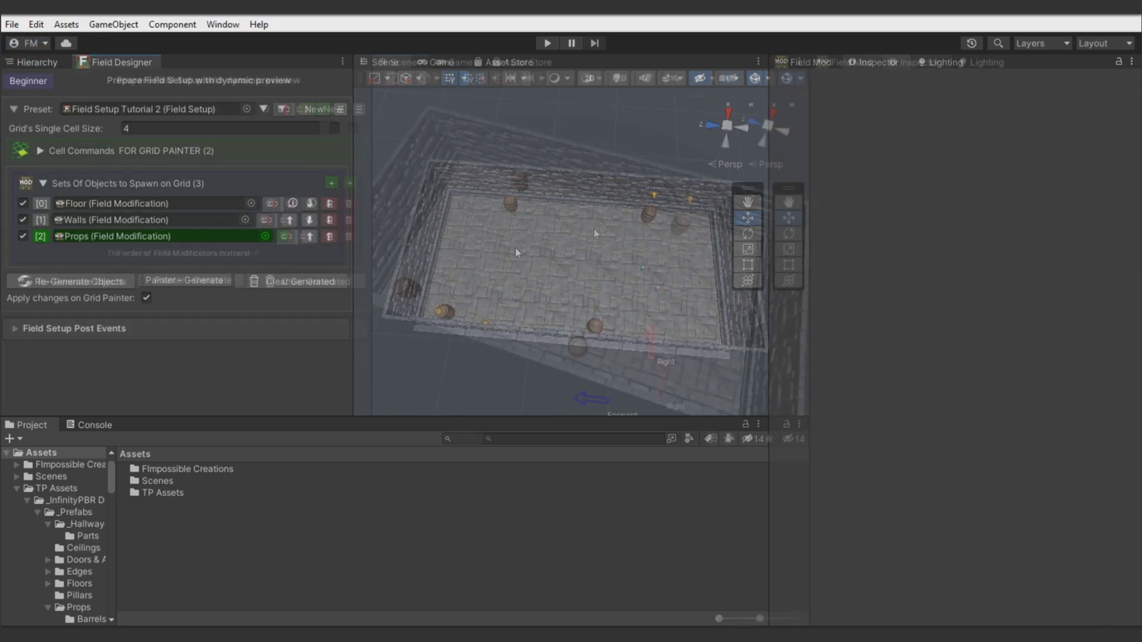
Step: Place a Door Hole command on a Grid Painter floor cell next to the room's long wall
click(36, 62)
click(83, 149)
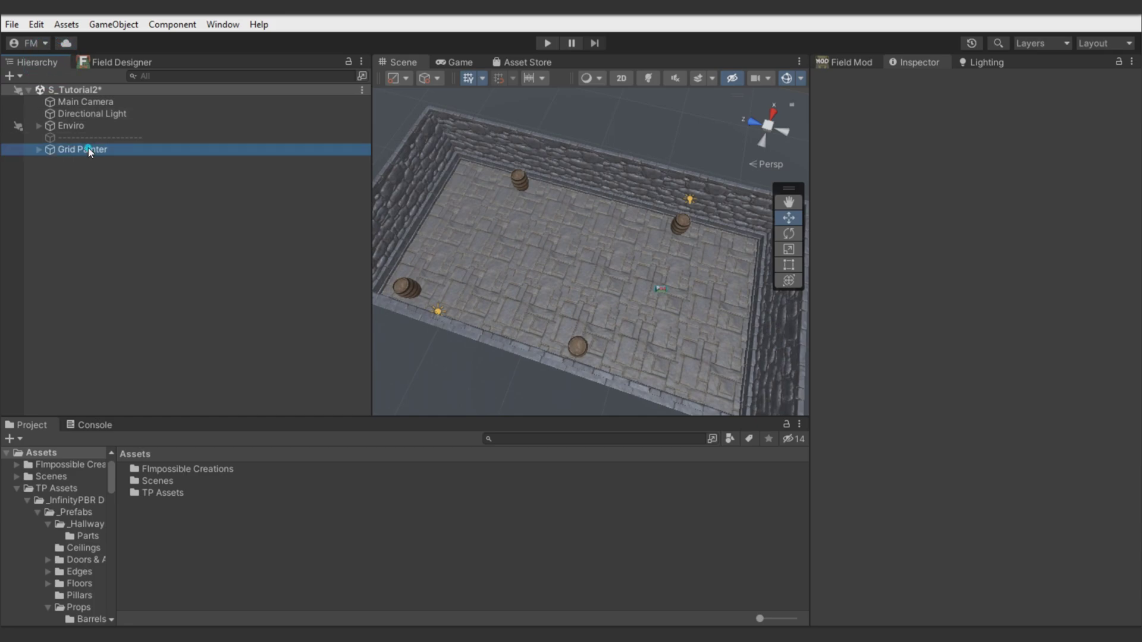
alt+drag(500, 243, 570, 247)
right_drag(570, 248, 530, 217)
key(w)
key(shift+x)
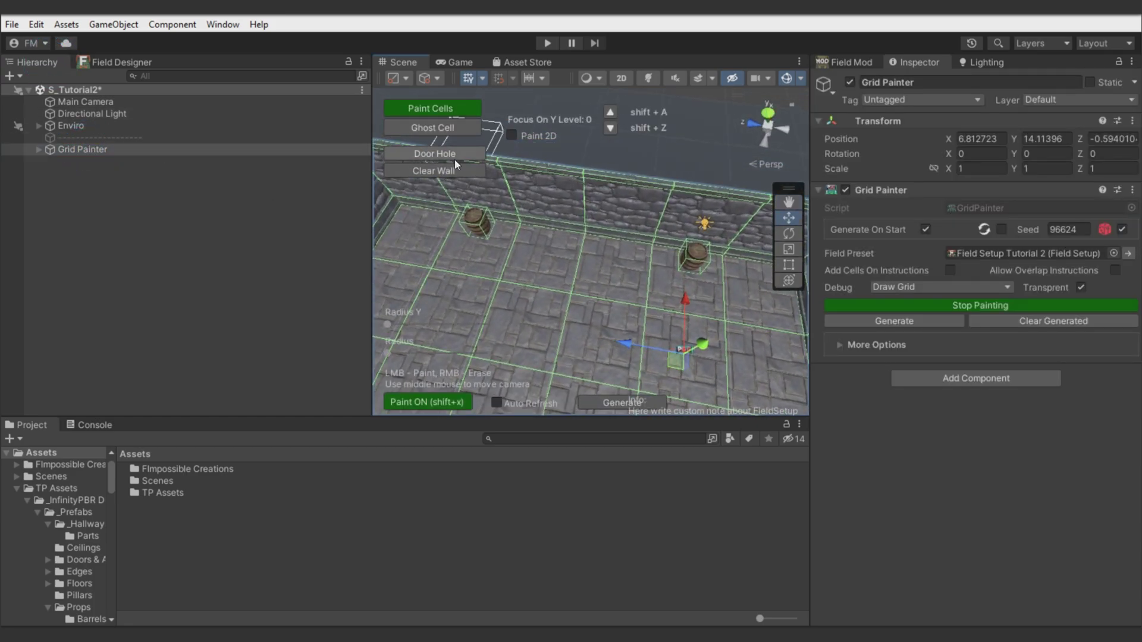
click(452, 155)
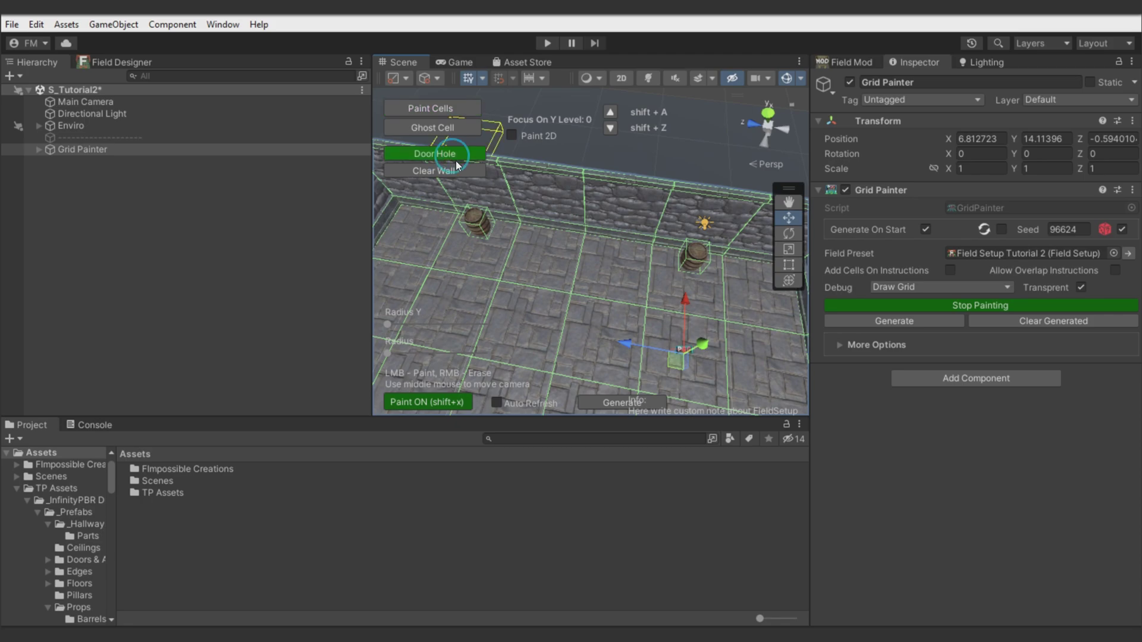
click(553, 256)
key(shift+x)
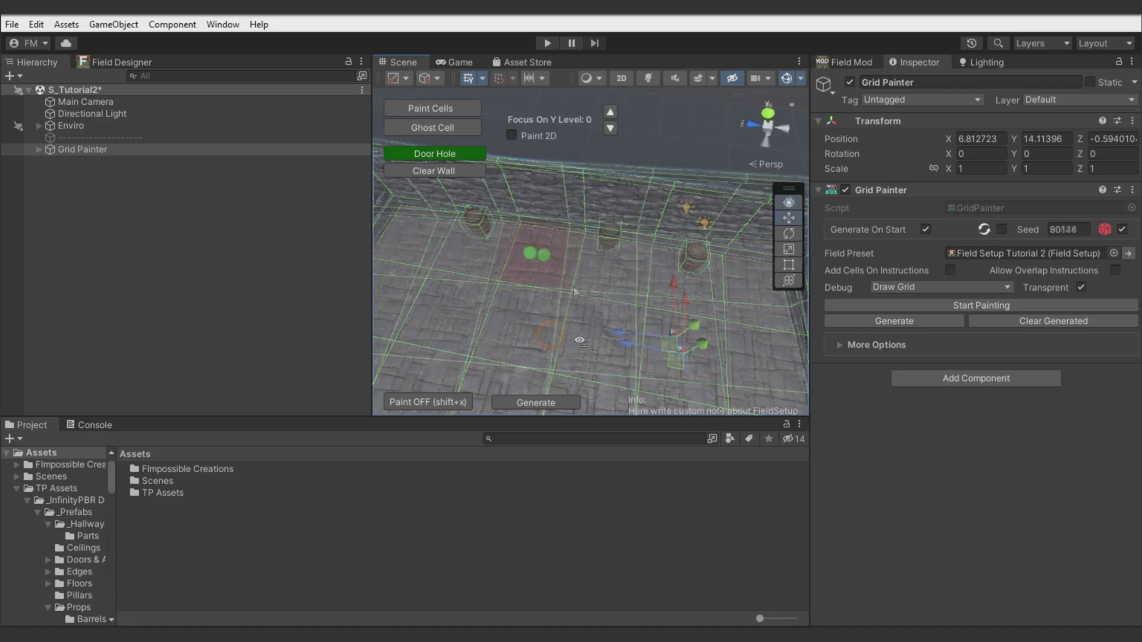
Step: Rotate the placed Door Hole command to point at the adjacent wall and generate the room again
mouse_move(573, 292)
right_down()
mouse_move(589, 339)
mouse_move(595, 322)
right_up()
click(575, 281)
alt+drag(612, 343, 681, 346)
drag(608, 332, 685, 280)
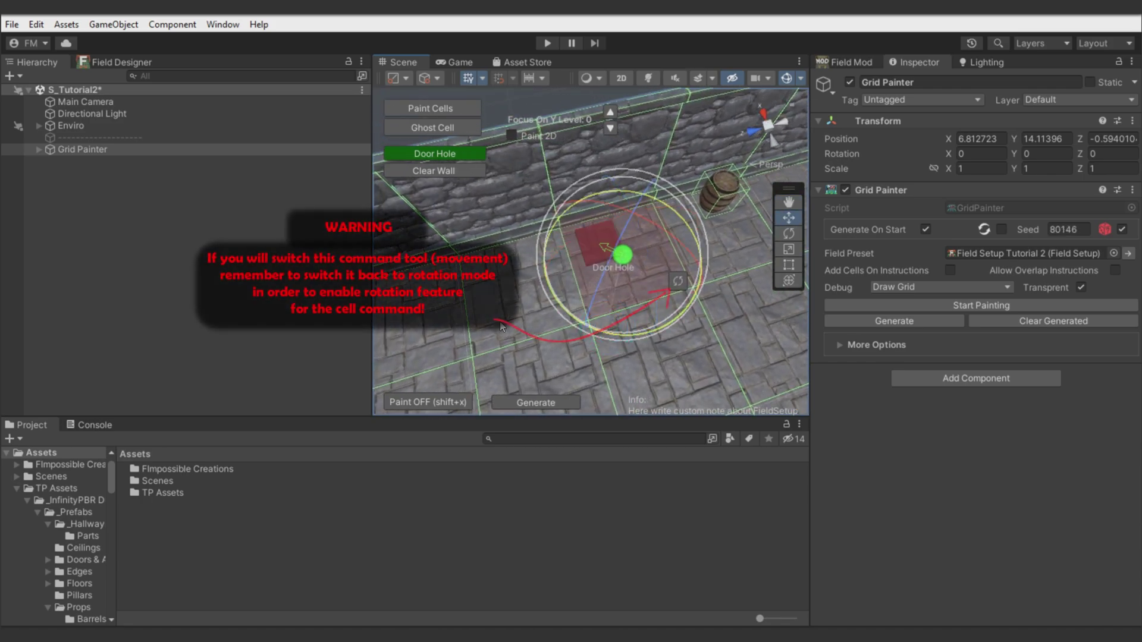
click(521, 404)
click(521, 404)
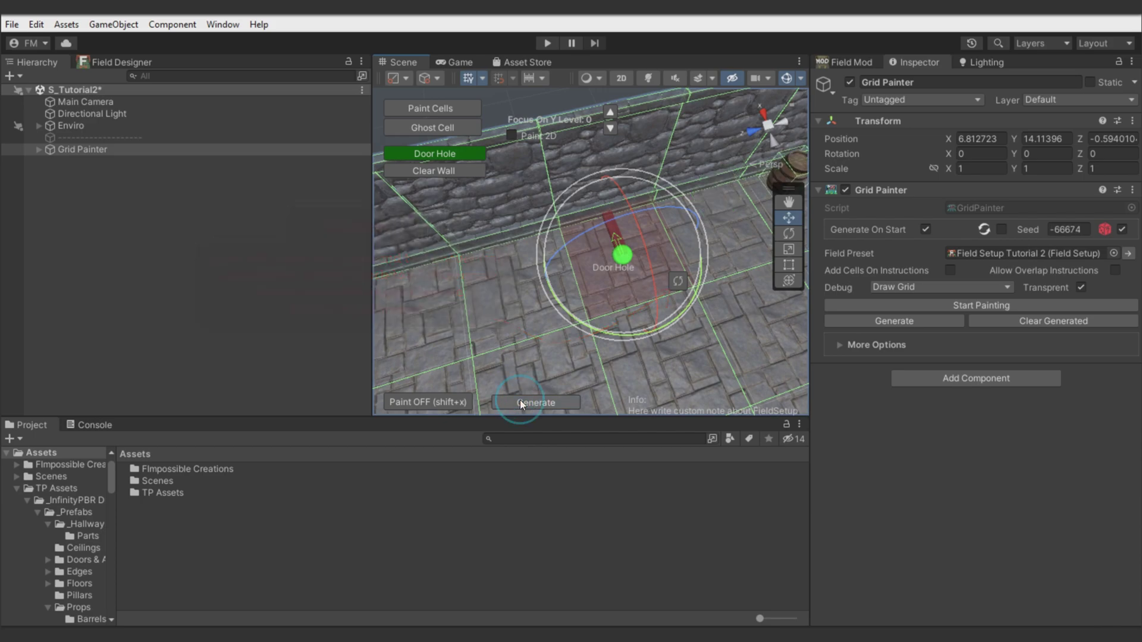
scroll(532, 292, down, 6)
right_drag(613, 291, 545, 290)
middle_drag(678, 315, 586, 282)
alt+drag(702, 321, 606, 268)
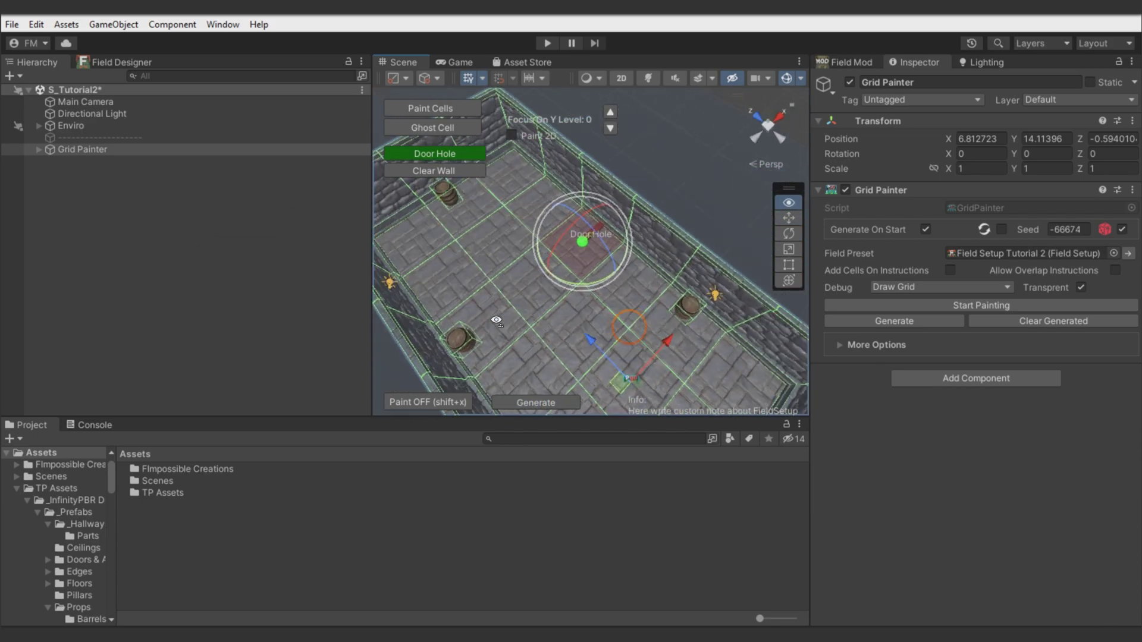
middle_drag(538, 305, 581, 317)
alt+drag(616, 275, 625, 279)
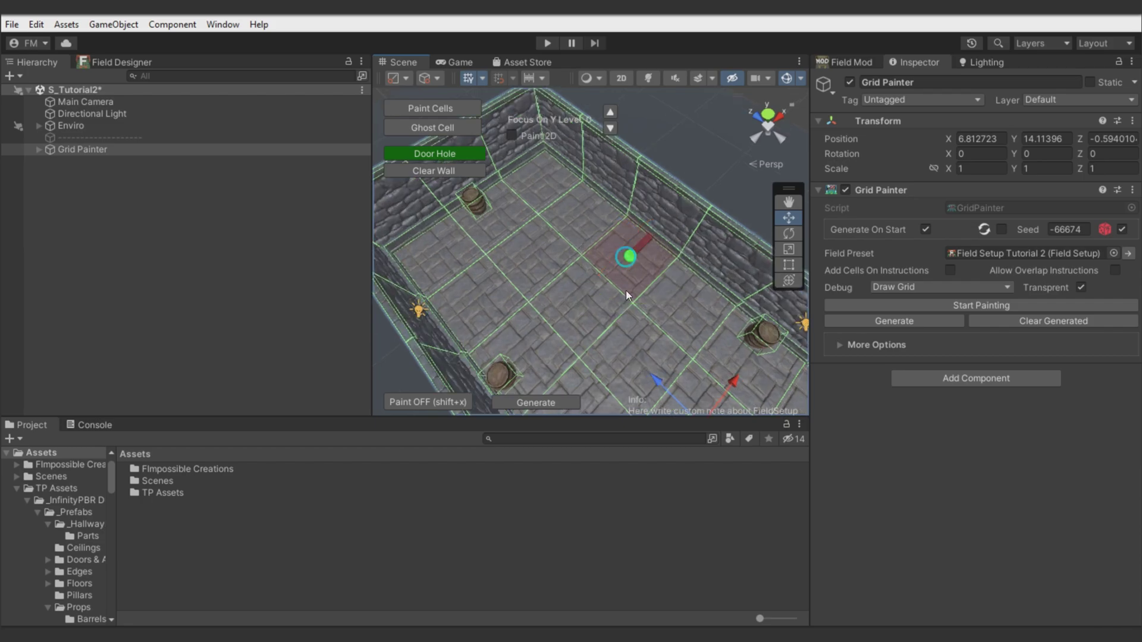
Step: In the preset's cell commands, make the Door Hole command's door modificator internal to the preset and display its settings
click(119, 62)
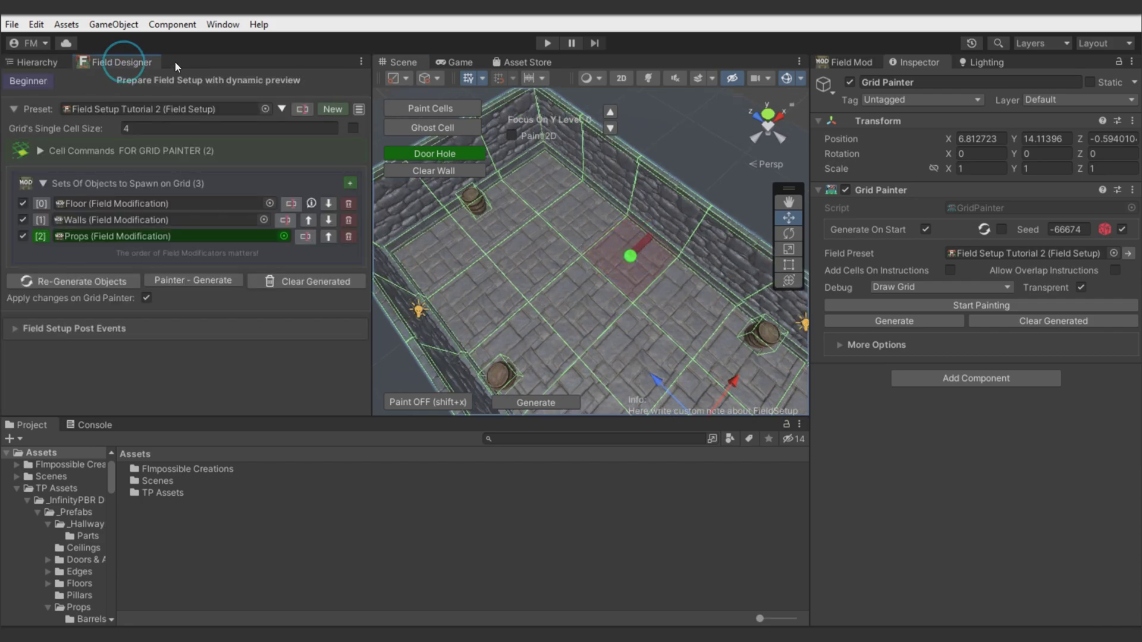
click(63, 145)
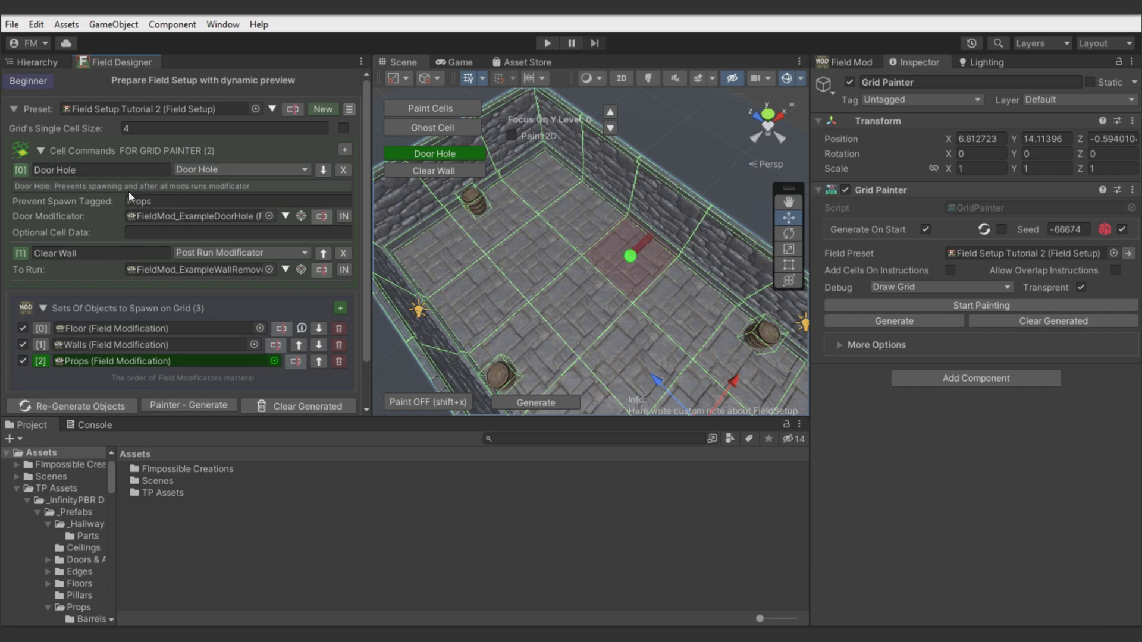
click(34, 170)
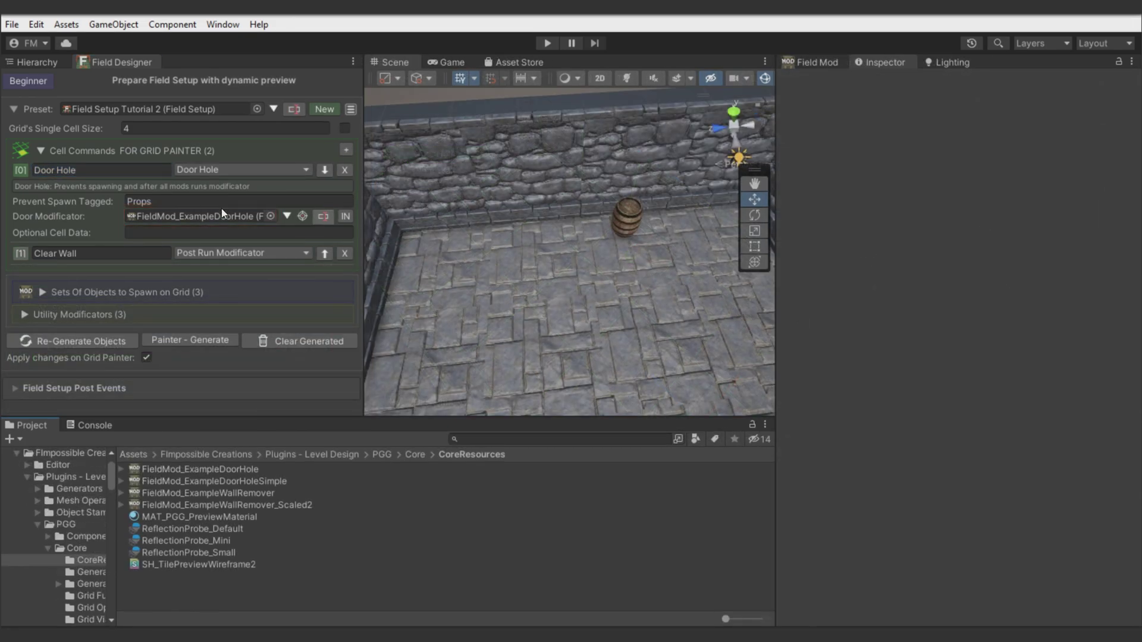
click(341, 213)
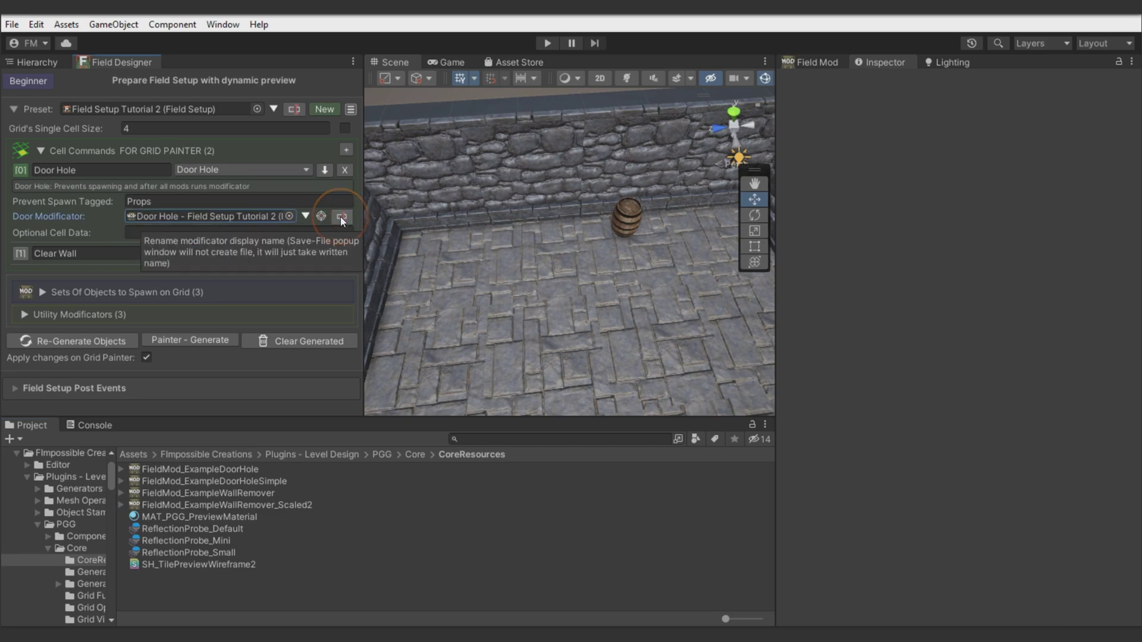
click(321, 218)
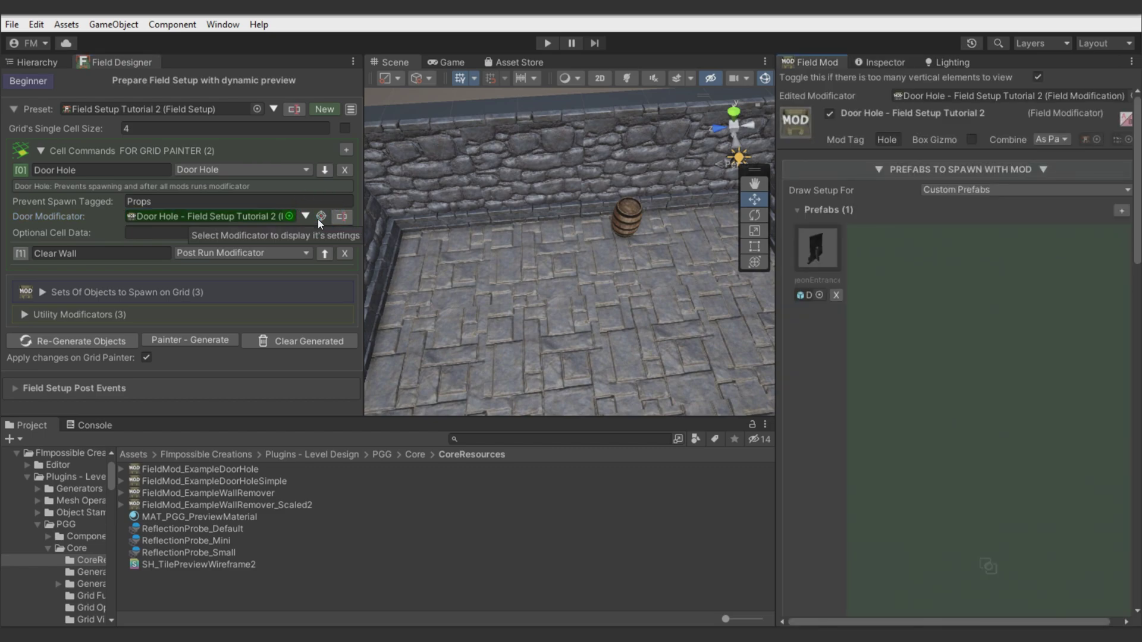
drag(775, 227, 745, 227)
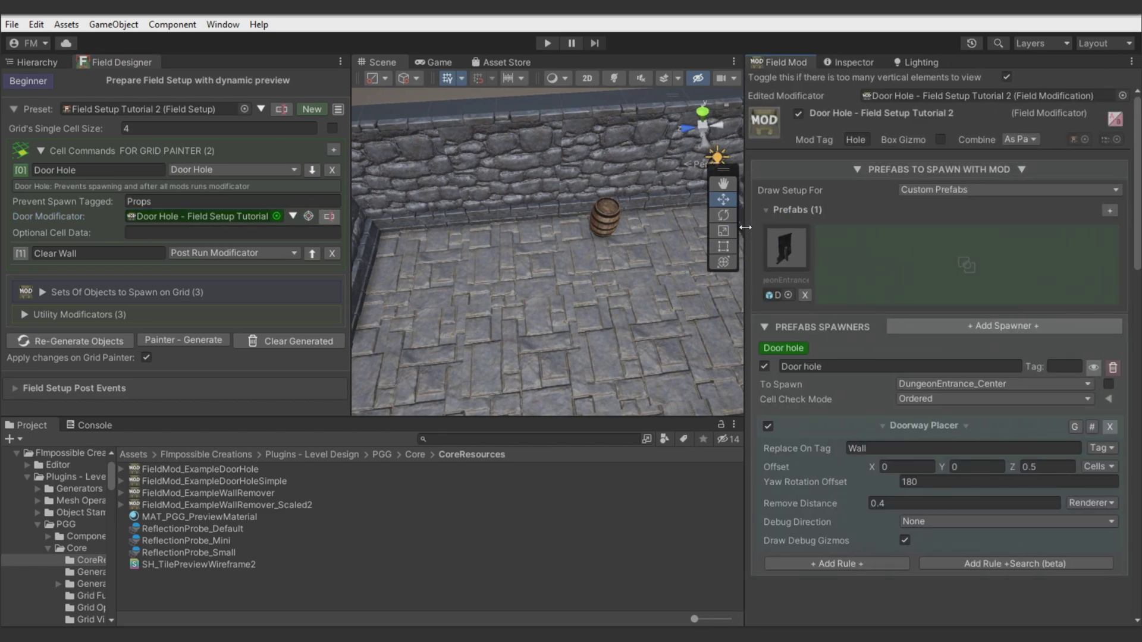
click(858, 171)
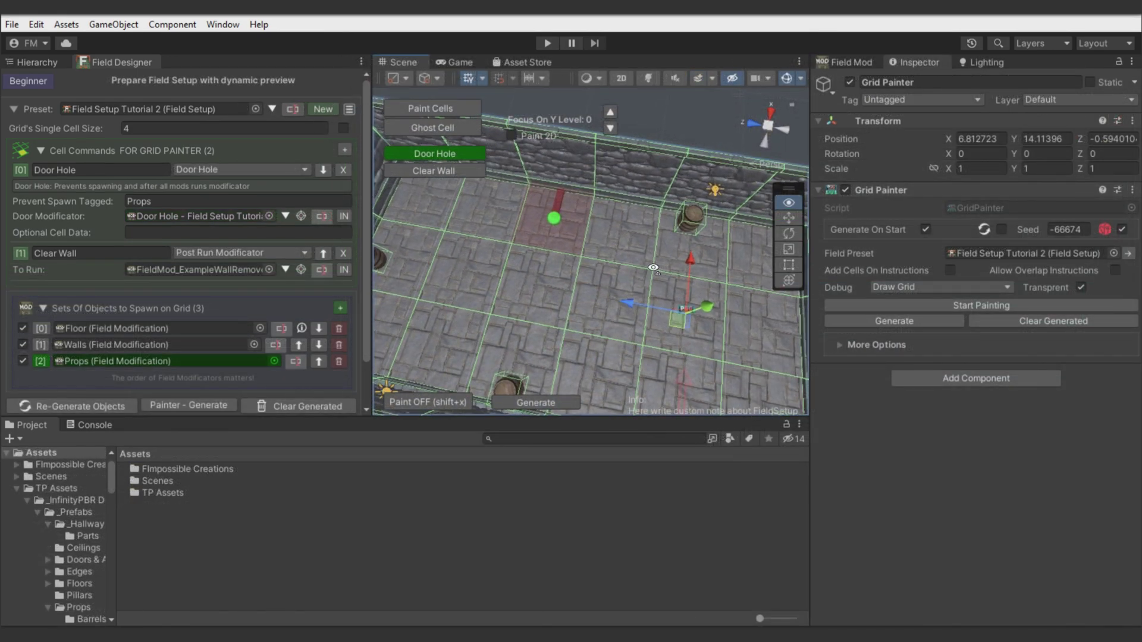
Step: Open the Props field modification and set its mod tag to Props
alt+drag(653, 269, 547, 271)
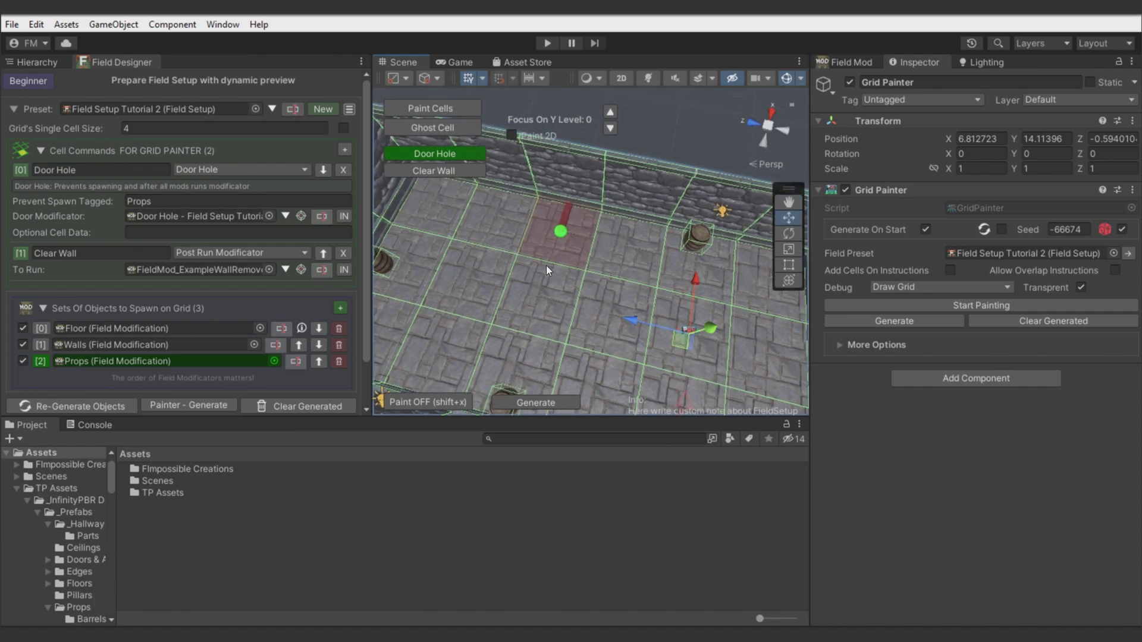
scroll(153, 294, down, 2)
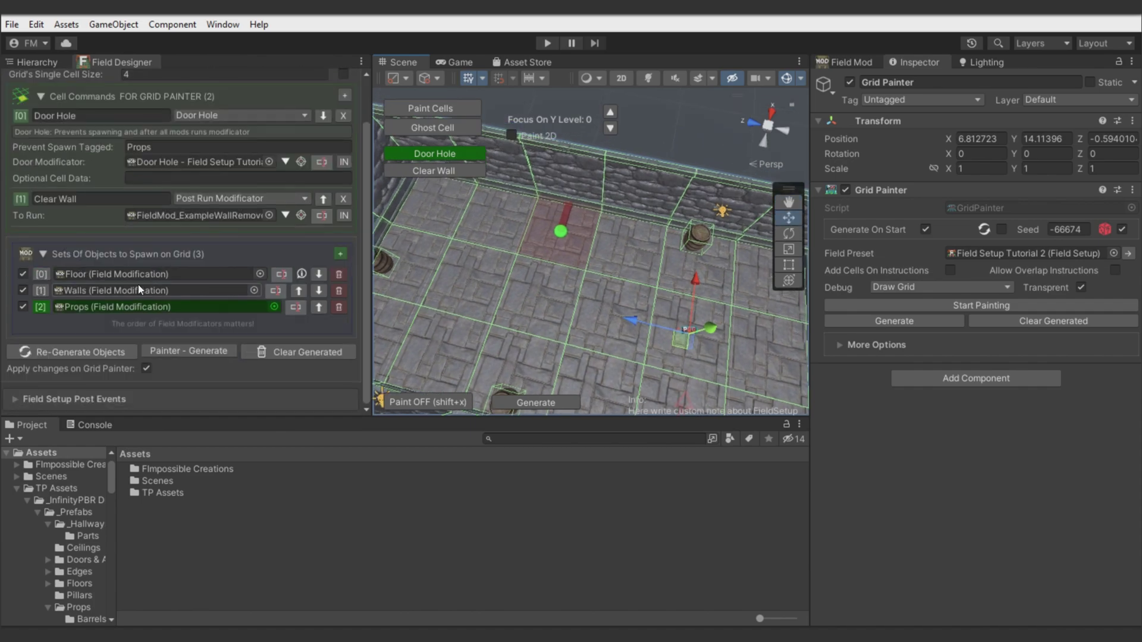
click(36, 309)
drag(810, 364, 765, 364)
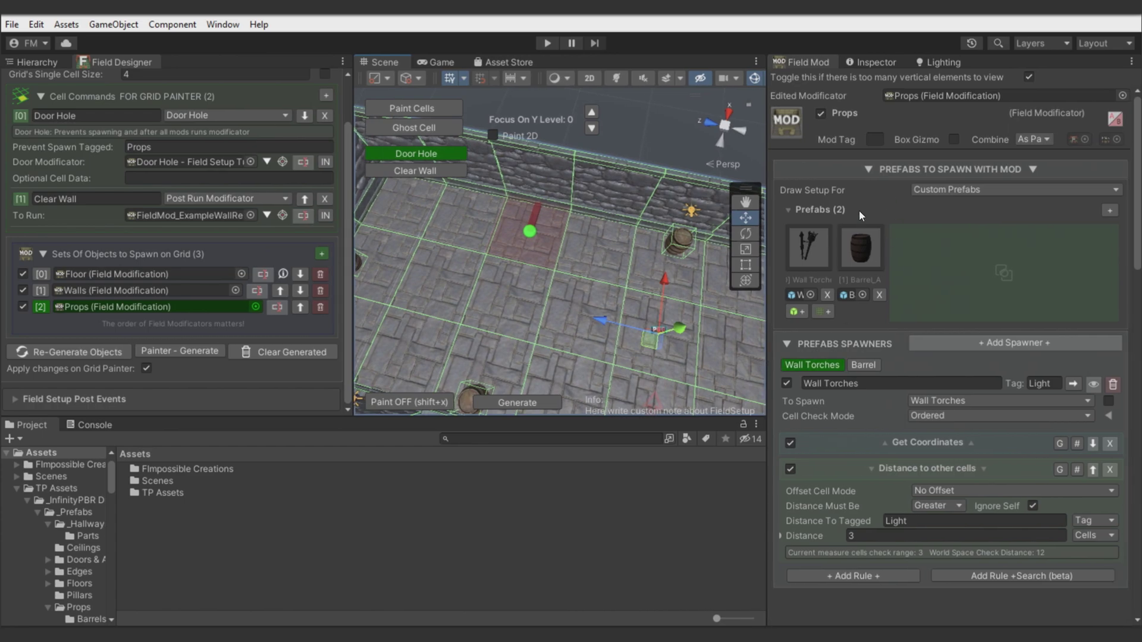
click(863, 365)
click(875, 139)
text(Props)
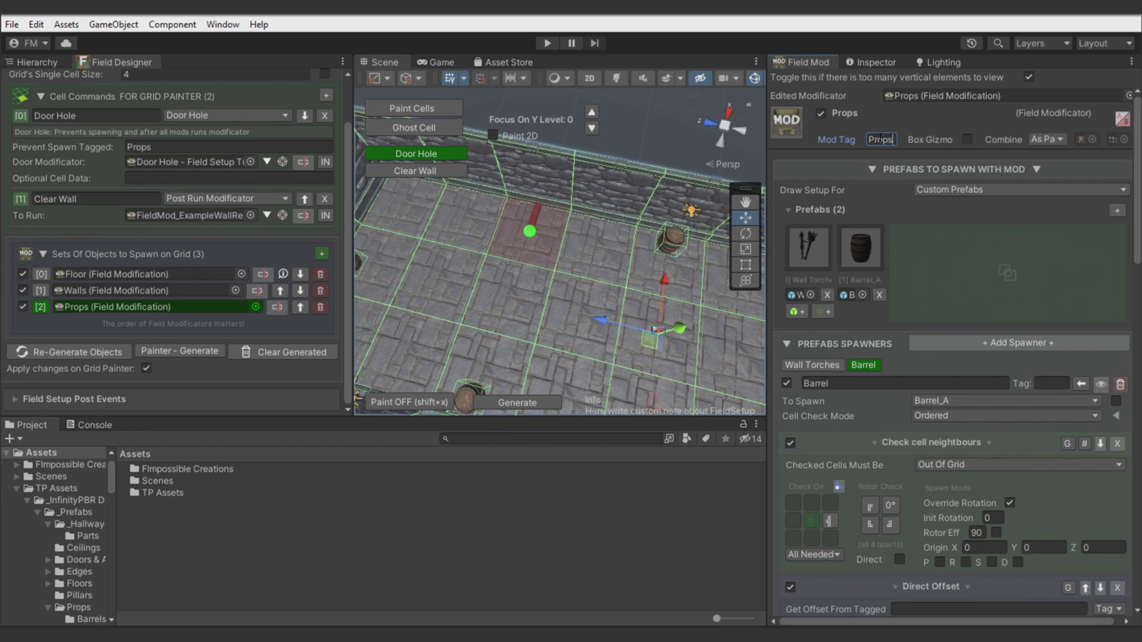
right_drag(553, 265, 549, 248)
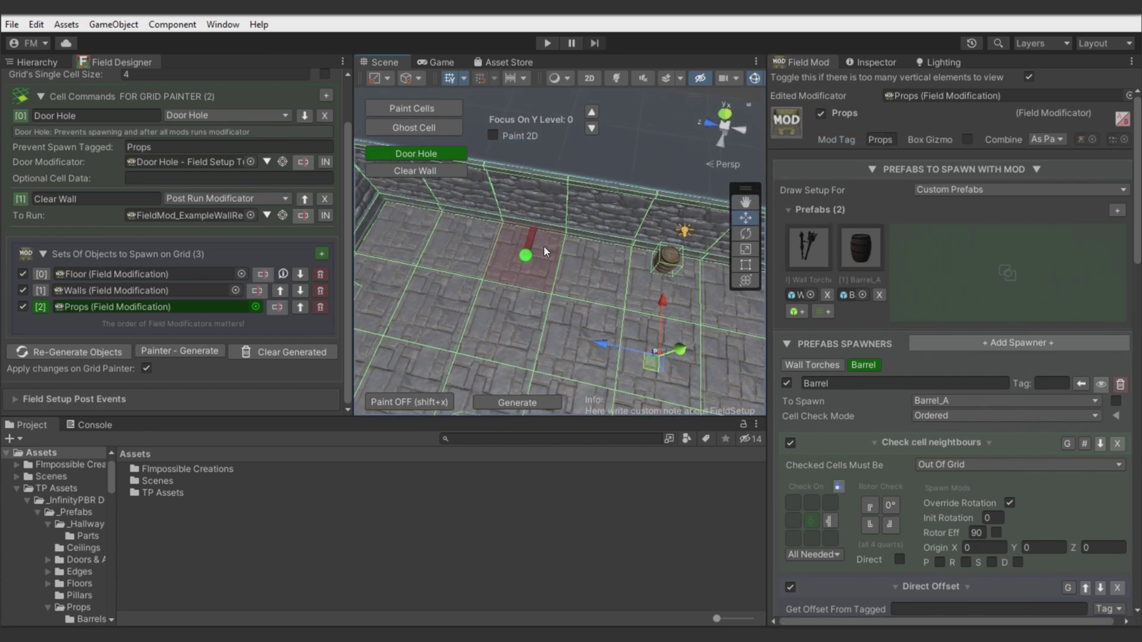
right_drag(535, 178, 546, 200)
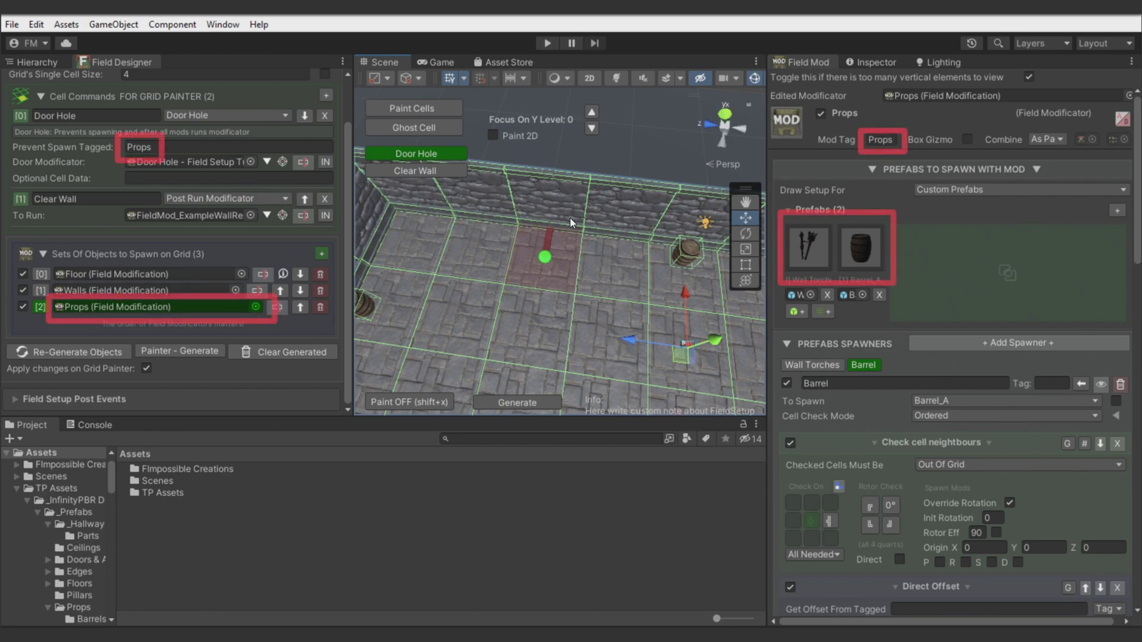
Step: Display the Door Hole command's door modificator and set the Doorway Placer's Z offset to 0
scroll(113, 236, up, 2)
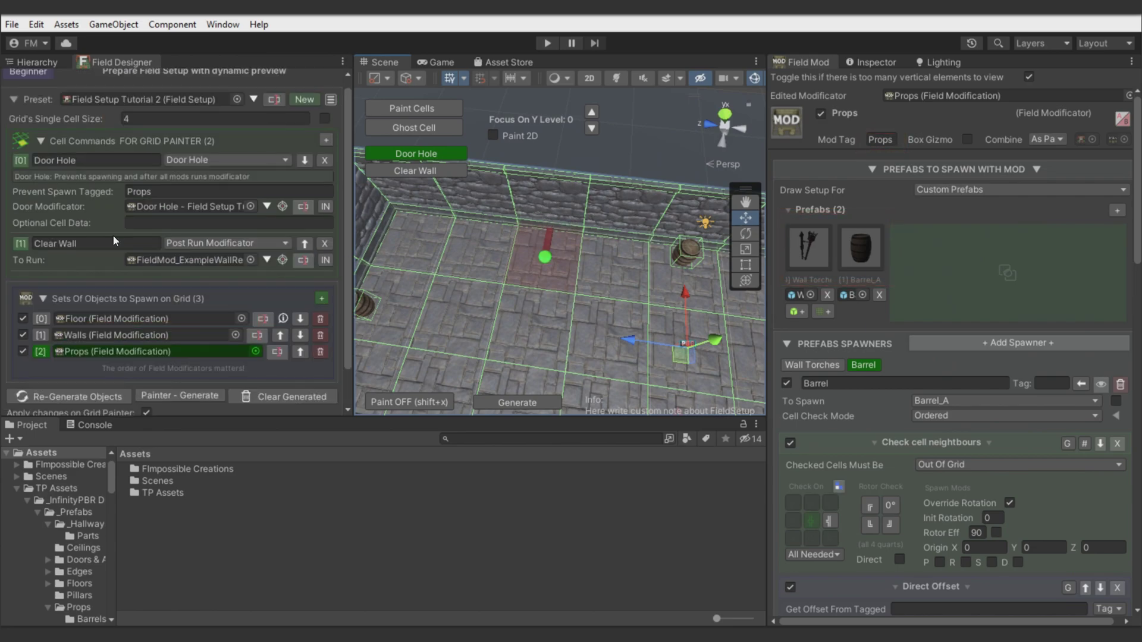
click(282, 206)
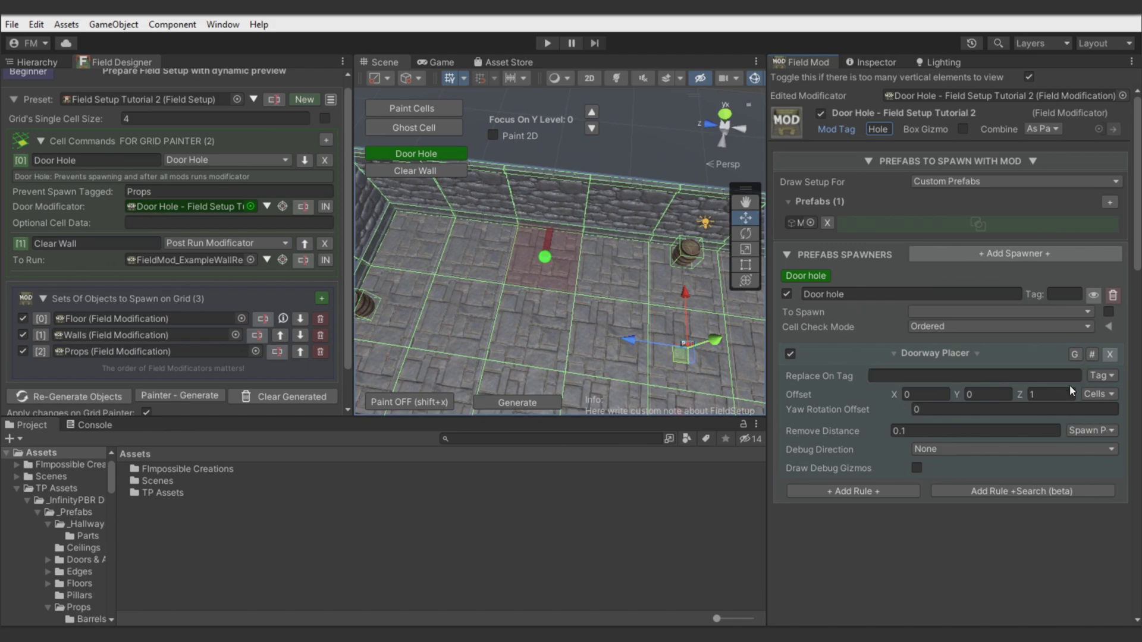
click(1049, 394)
text(0)
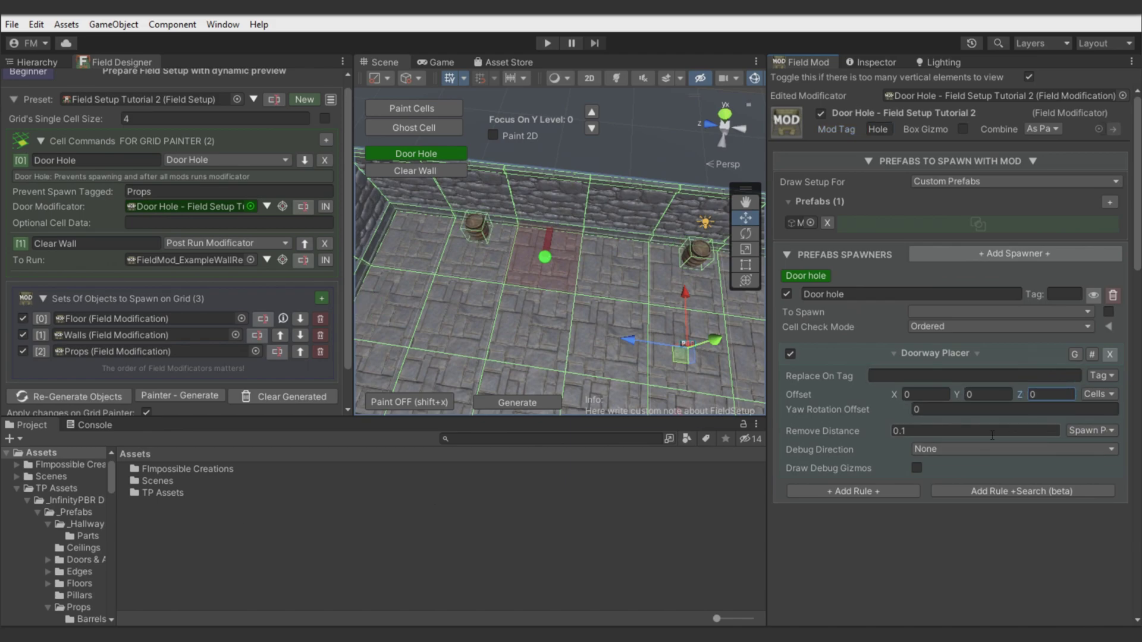
Step: Assign the DungeonHallwayEntrance_Square prefab from _InfinityPBR Dungeon/_Prefabs/_Hallways/Parts to the Door Hole modificator and regenerate the objects
double_click(157, 491)
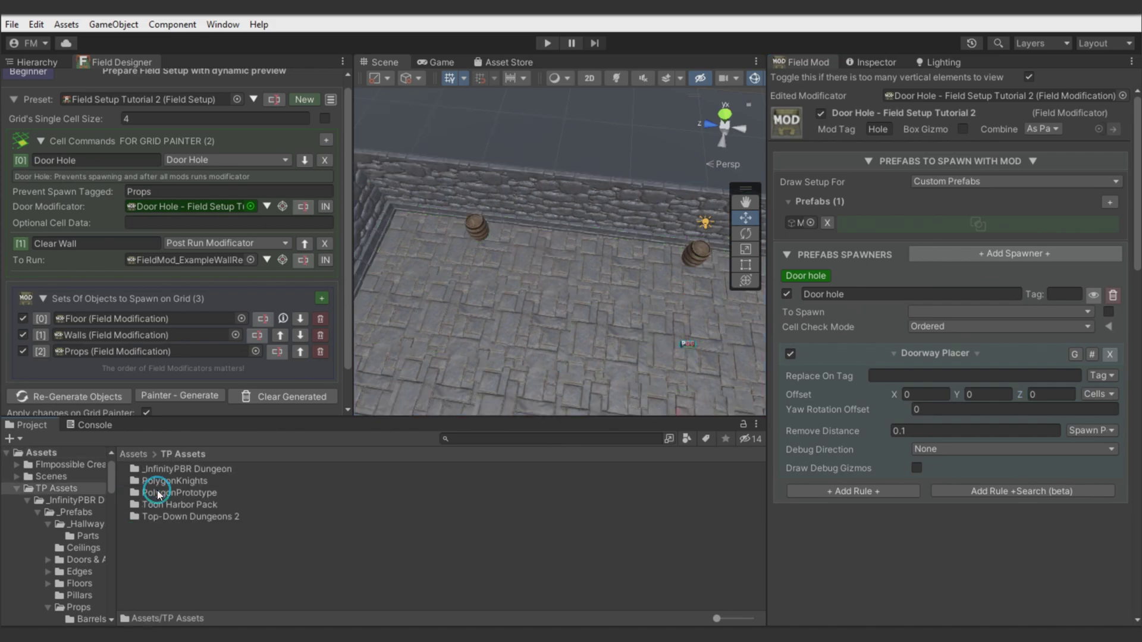
double_click(180, 467)
double_click(175, 470)
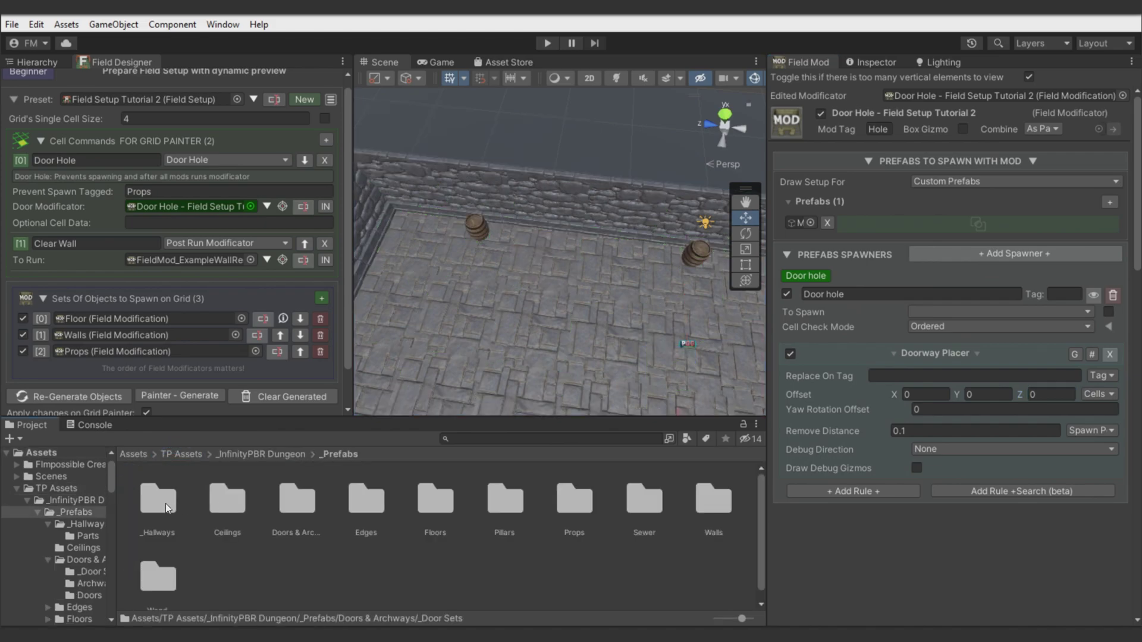
double_click(160, 503)
double_click(161, 503)
drag(731, 619, 688, 619)
drag(260, 494, 797, 218)
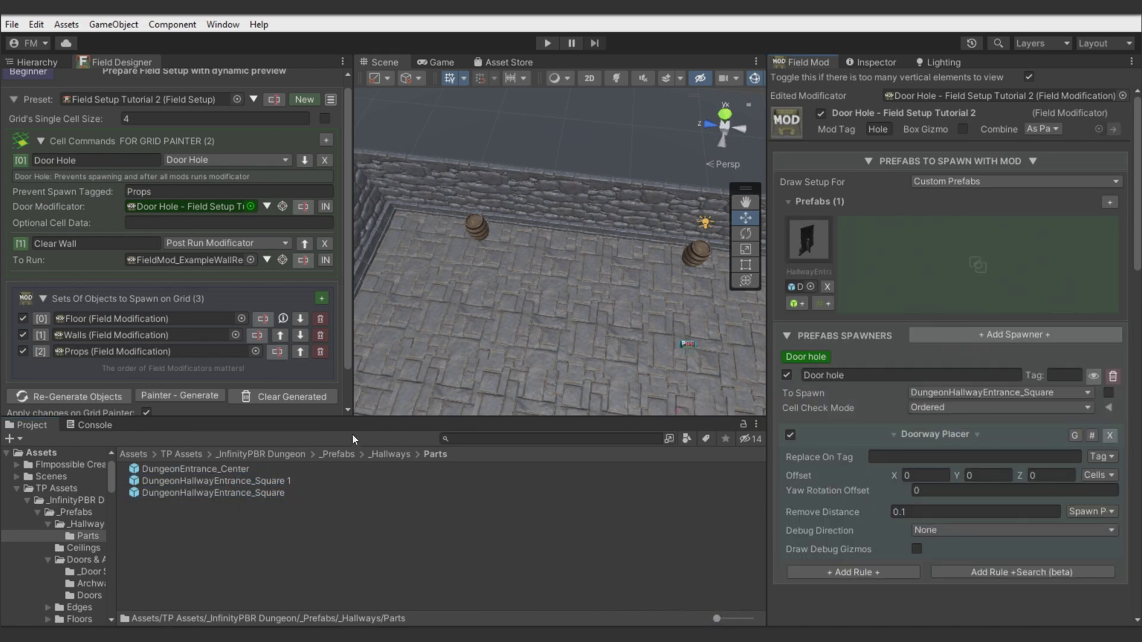
click(77, 396)
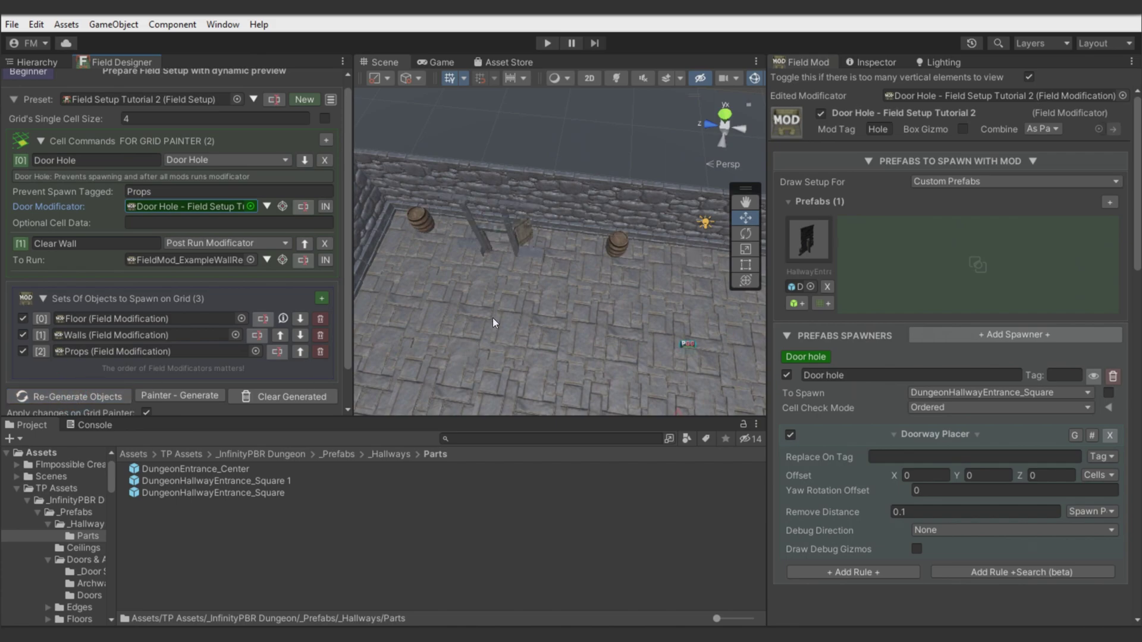
Step: Select the Grid Painter and generate the room again to examine the doorway's placement at the command cell
click(36, 62)
click(82, 149)
right_drag(539, 323, 596, 321)
scroll(625, 324, up, 5)
middle_drag(653, 327, 625, 339)
scroll(625, 340, up, 2)
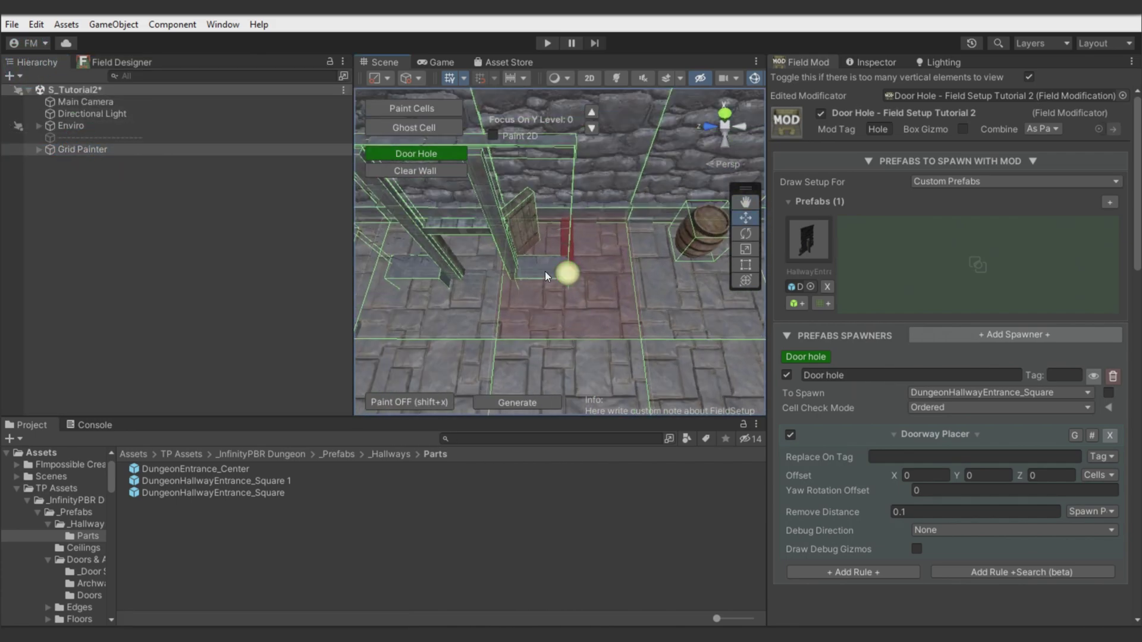
right_drag(554, 269, 648, 272)
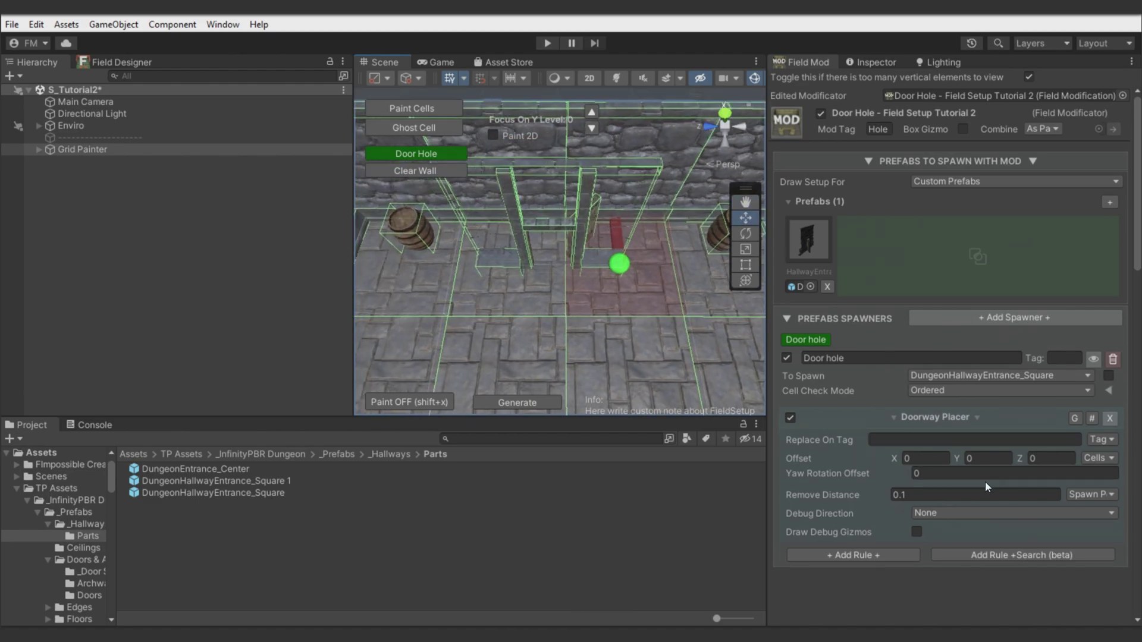
middle_drag(604, 342, 590, 337)
click(512, 402)
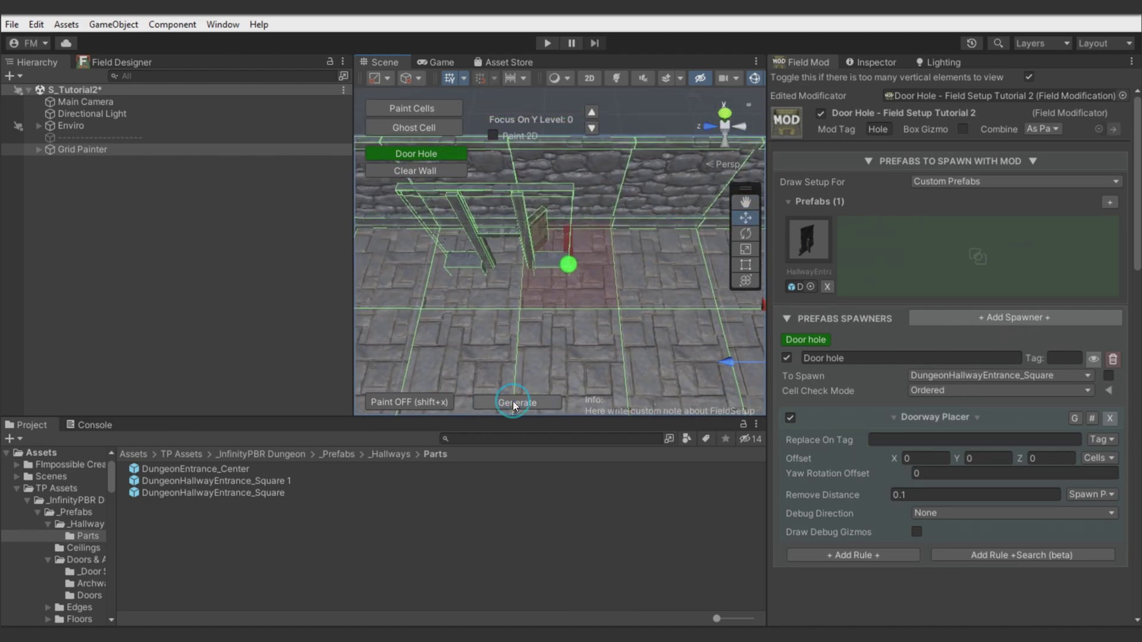
middle_drag(542, 302, 619, 340)
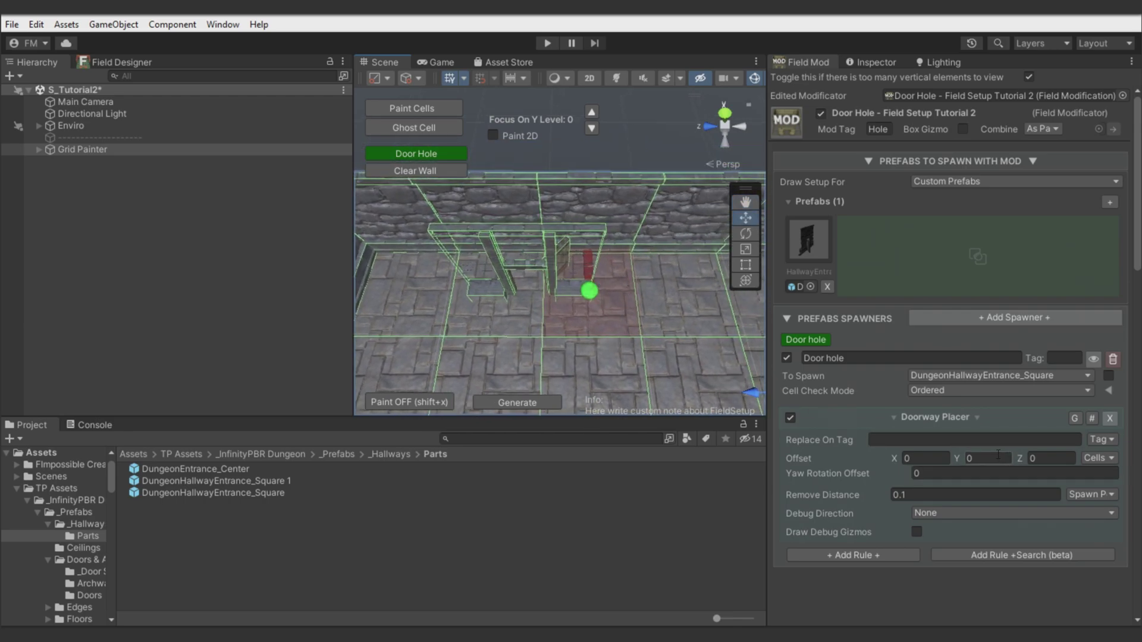
Step: Set the Doorway Placer's yaw rotation offset to 180 and its X offset to -0.5 cells
click(958, 473)
text(180)
middle_drag(580, 319, 572, 292)
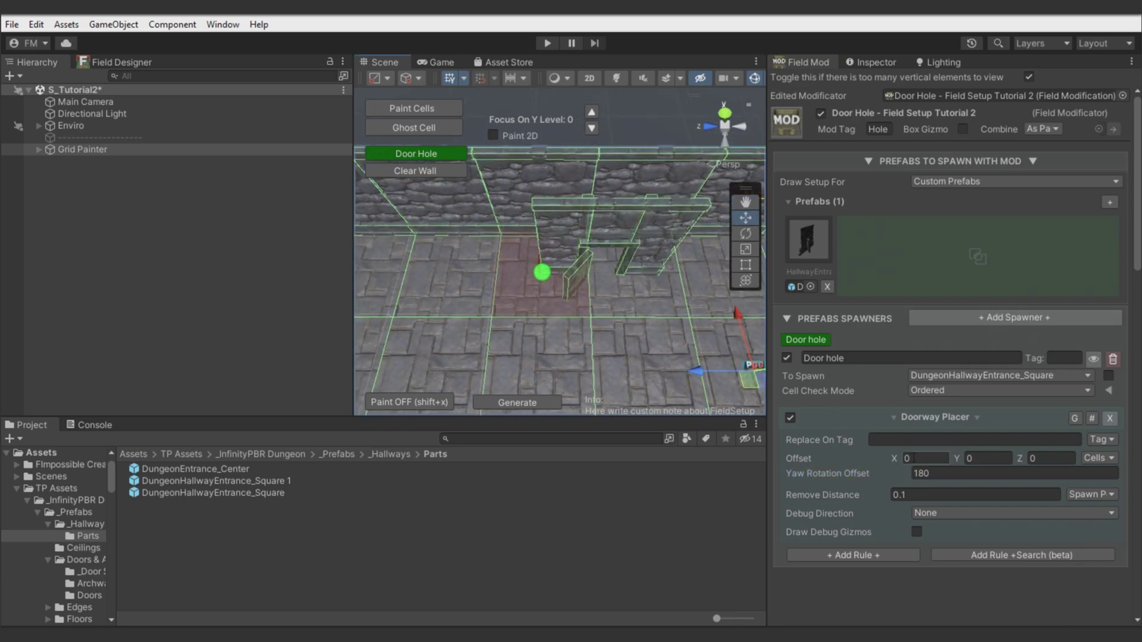
click(926, 457)
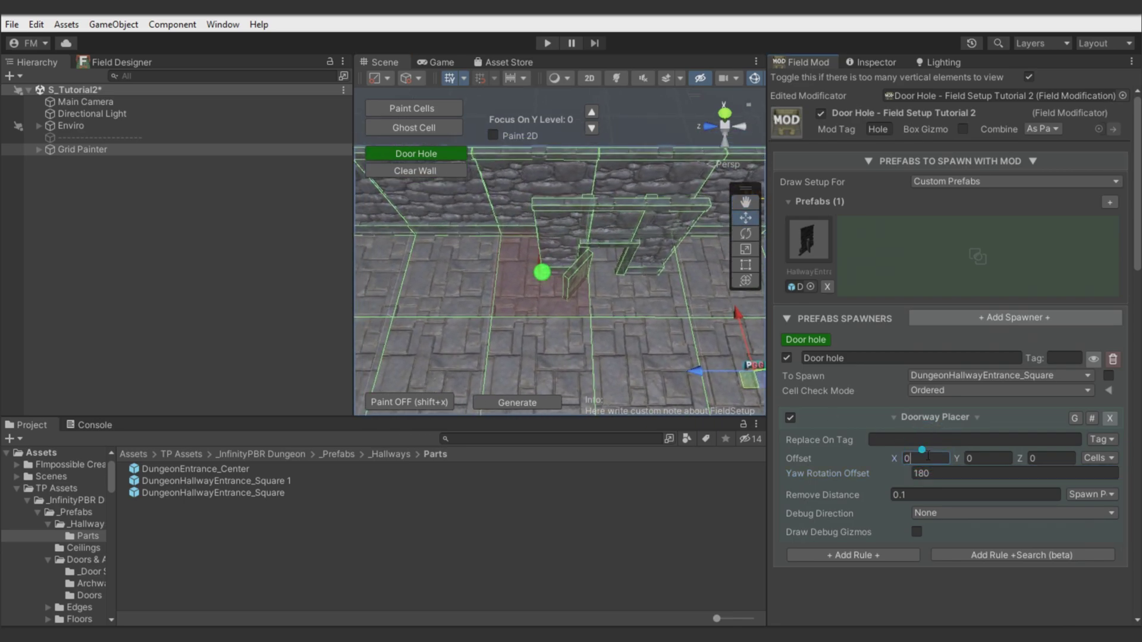
double_click(927, 456)
text(.5)
key(Home)
text(-)
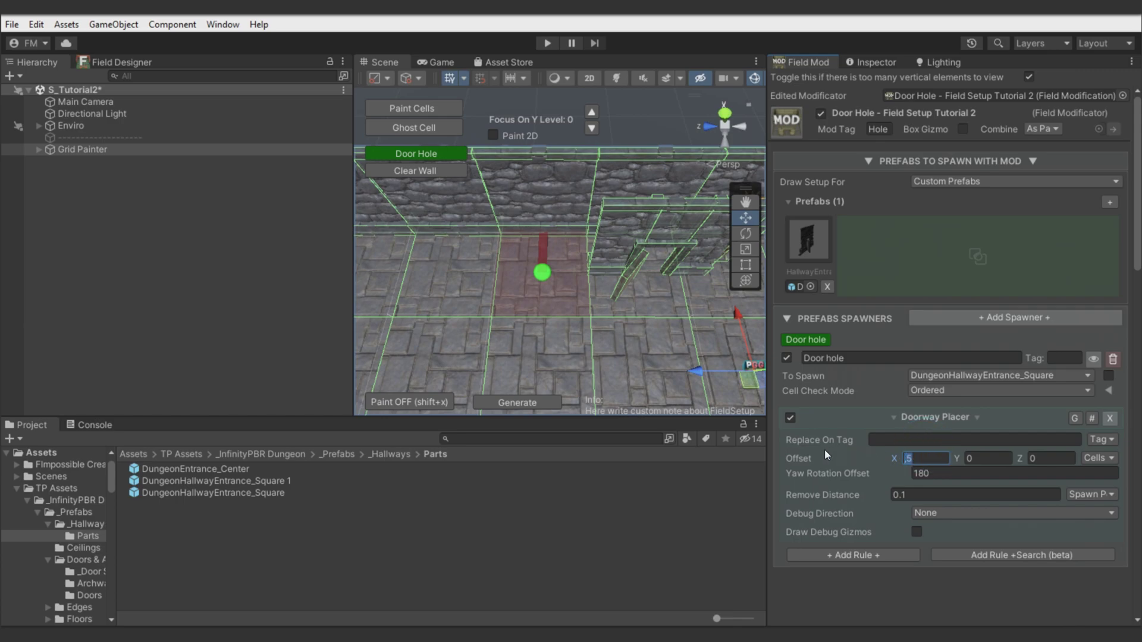
Step: Move the doorway onto the wall line by setting the Doorway Placer's Z offset to 0.5 cells
click(1039, 455)
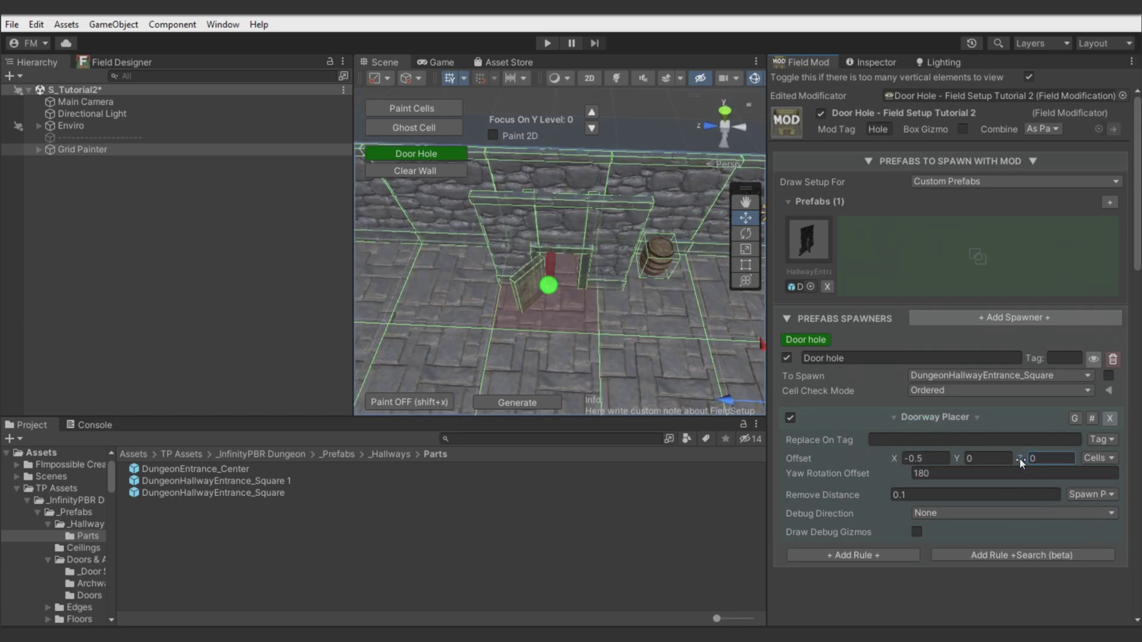
drag(1020, 458, 1035, 458)
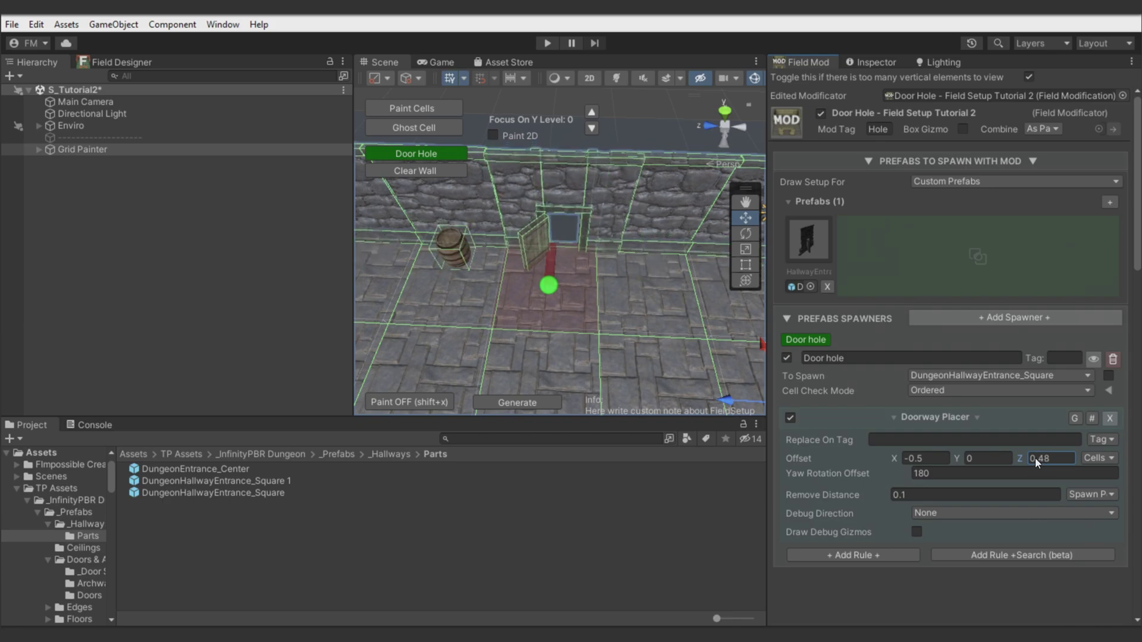
click(1035, 458)
text(.5)
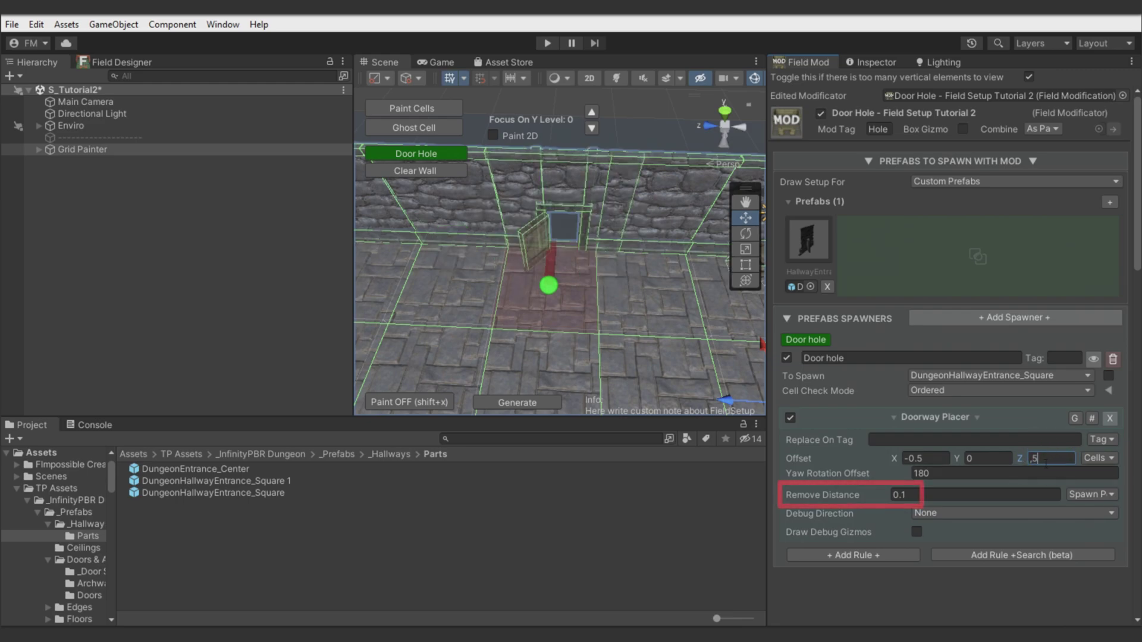
mouse_move(634, 348)
middle_down()
mouse_move(644, 347)
mouse_move(639, 358)
mouse_move(641, 349)
middle_up()
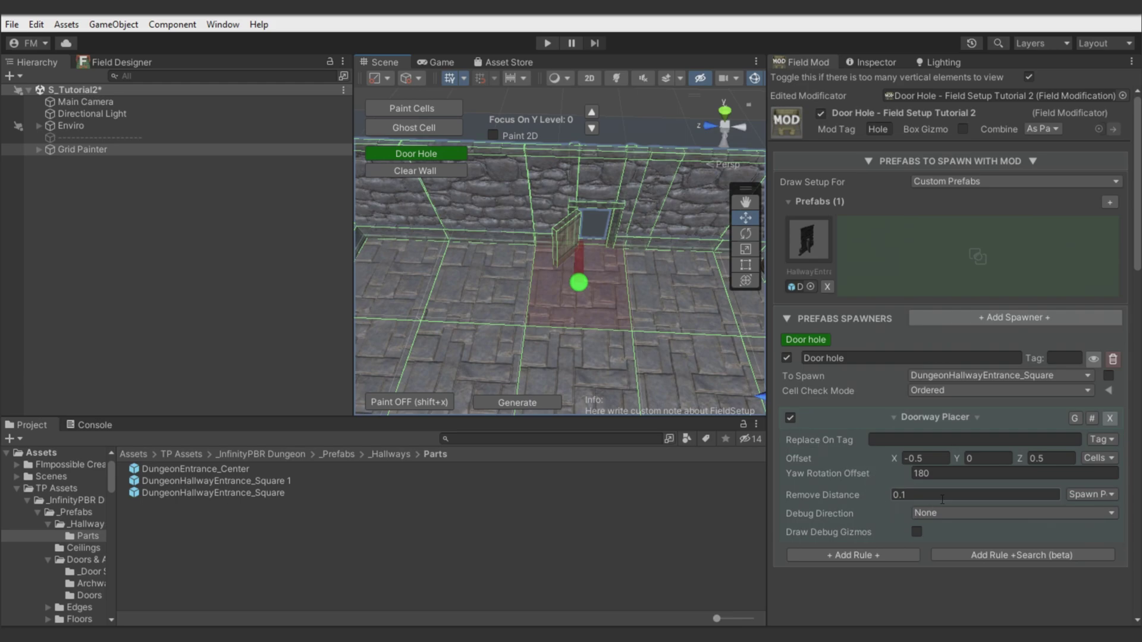
Step: Try a remove distance of 0 for the Doorway Placer and restore it to 0.1
click(923, 495)
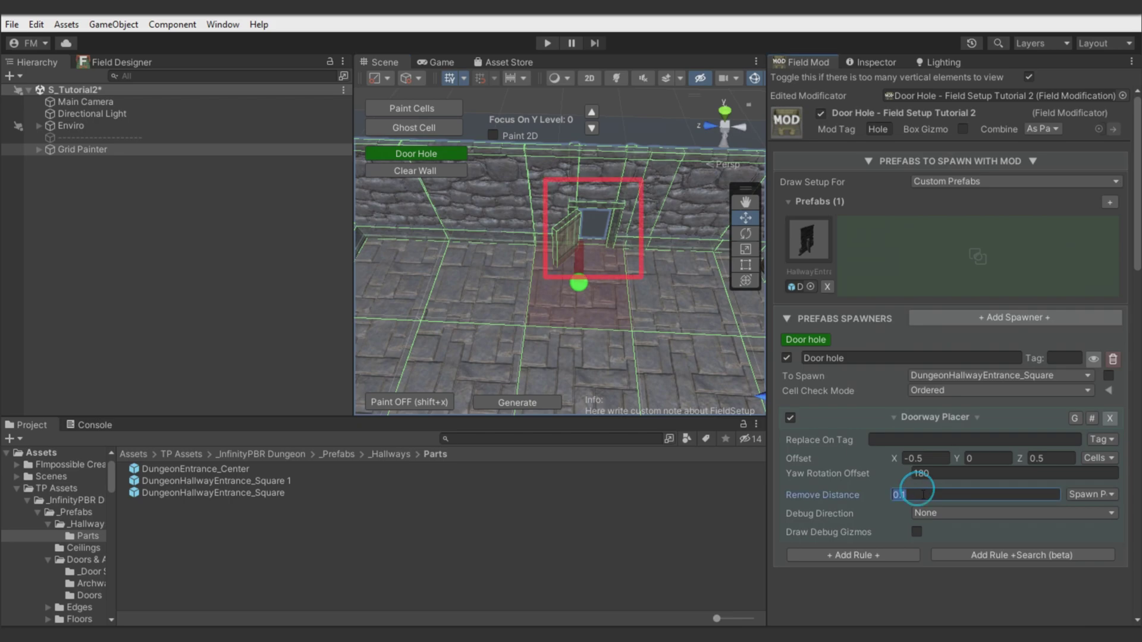
text(0)
drag(918, 490, 724, 489)
text(,1)
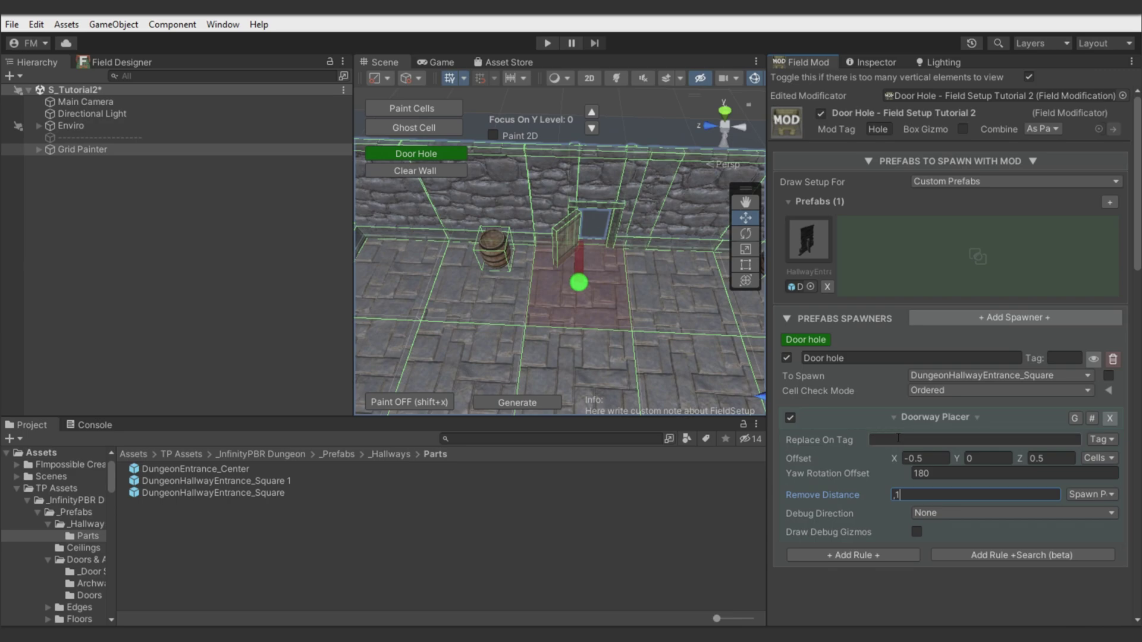
Step: Set the Doorway Placer's Replace On Tag to Wall and show the position options for measuring the remove distance
click(921, 439)
text(Wall)
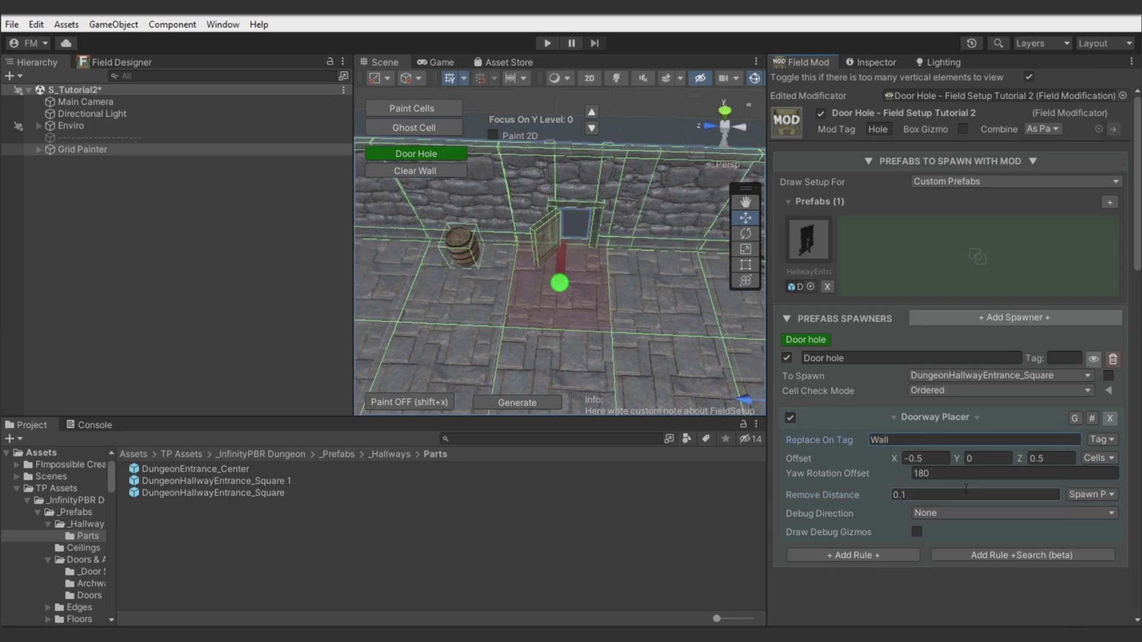
click(1088, 498)
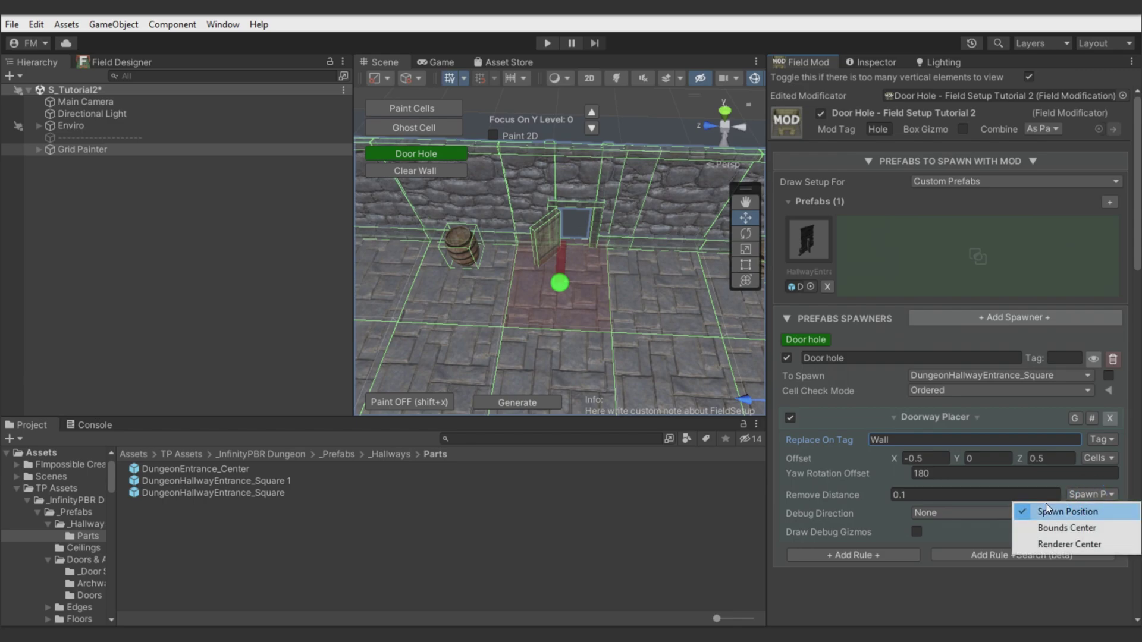
Step: Select the spawned doorway and a neighbouring wall segment to examine where their origin points lie
click(533, 192)
key(f)
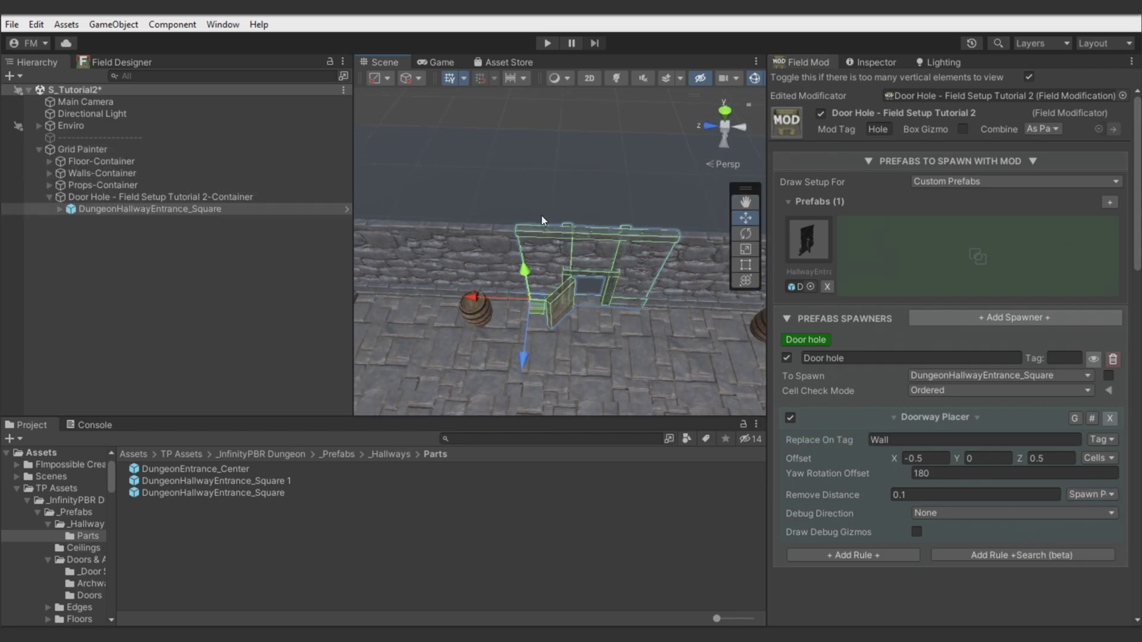
drag(520, 331, 546, 338)
click(462, 310)
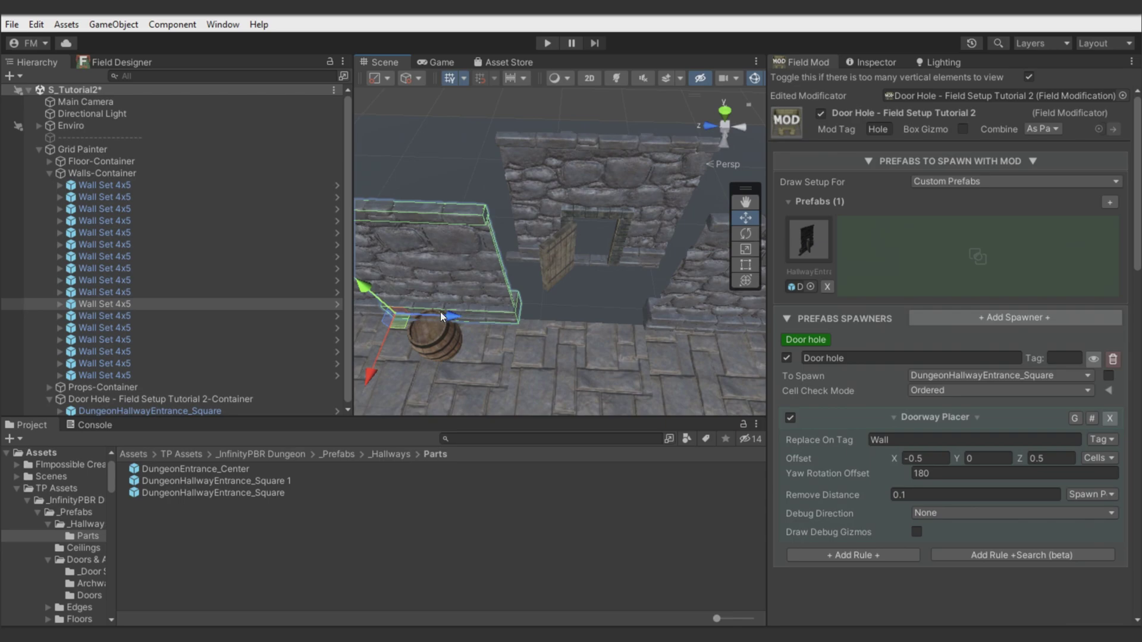
key(f)
drag(566, 333, 573, 333)
scroll(547, 361, down, 3)
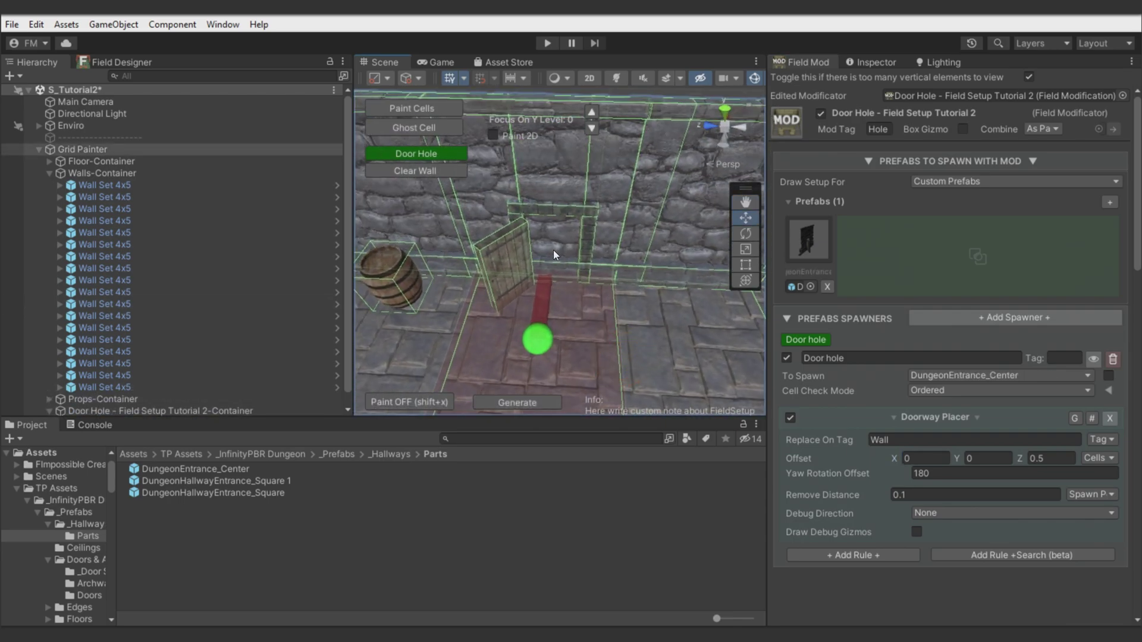
Step: Measure the Doorway Placer's remove distance from Renderer Center, generate the room again and enable Draw Debug Gizmos
alt+drag(580, 284, 609, 307)
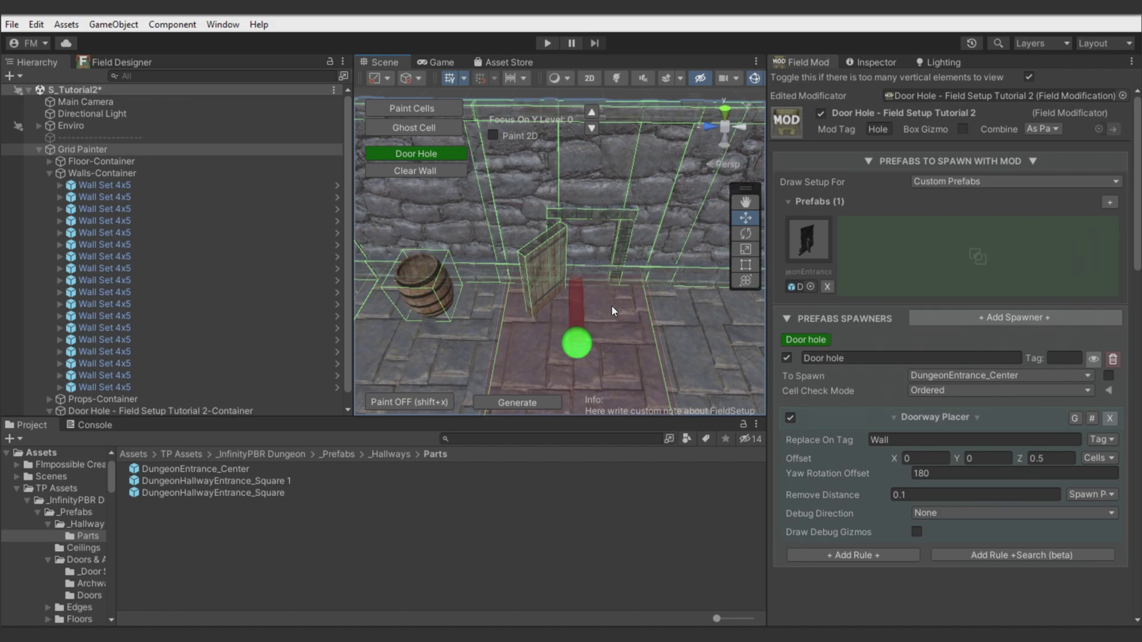
click(1074, 493)
click(1083, 538)
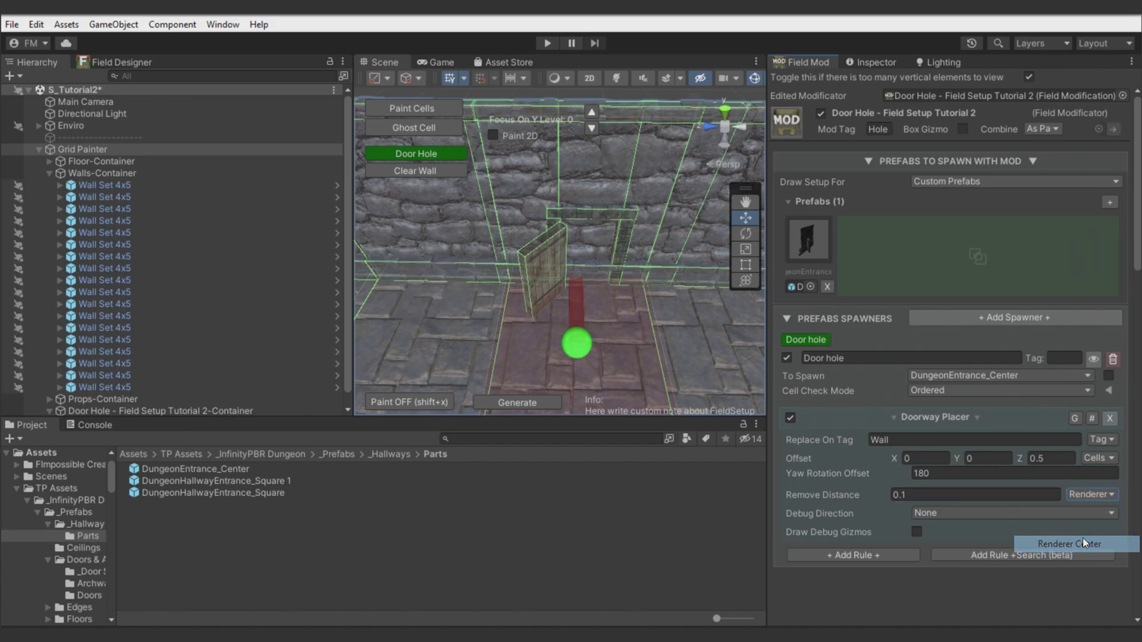
click(521, 405)
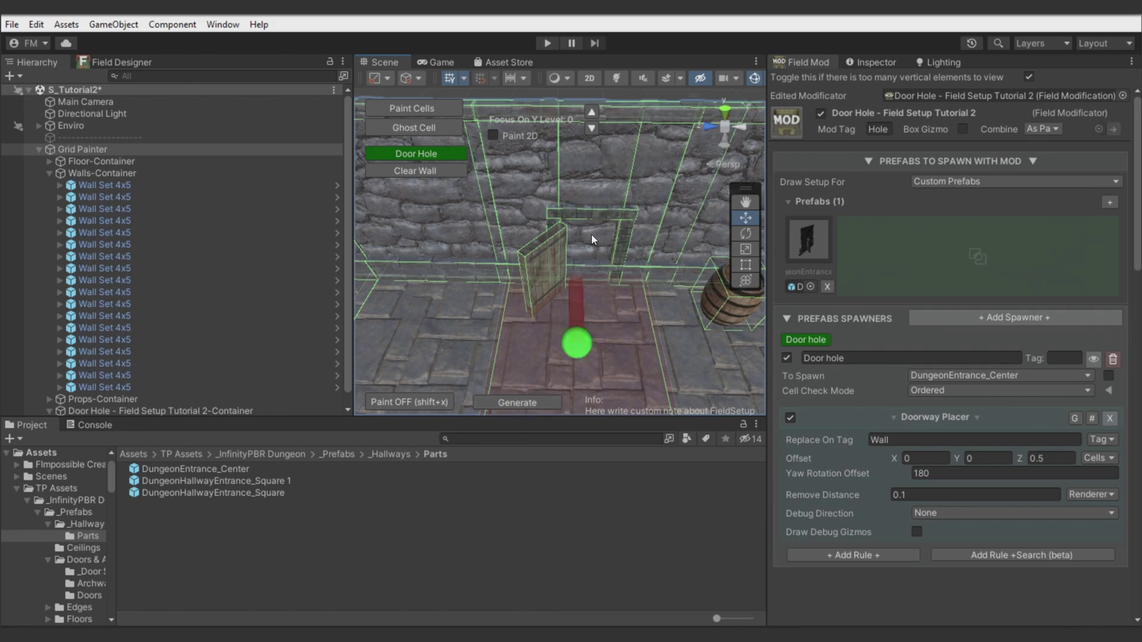
click(917, 532)
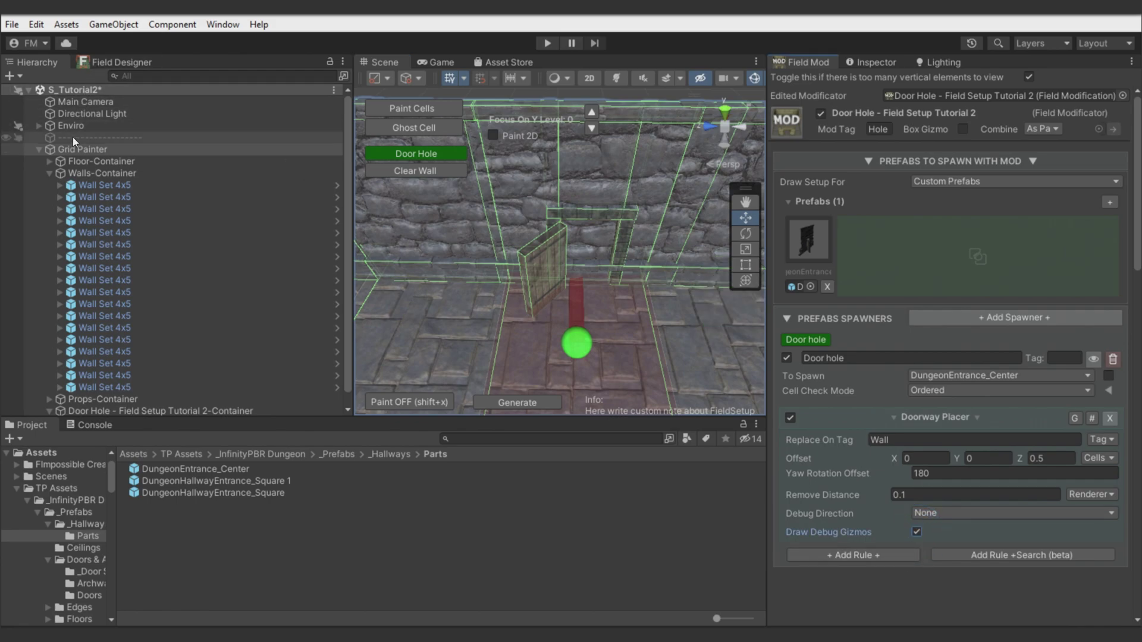
Step: Set the Grid Painter's Debug option to Draw Grid Details and examine the distance gizmo at the doorway
click(872, 62)
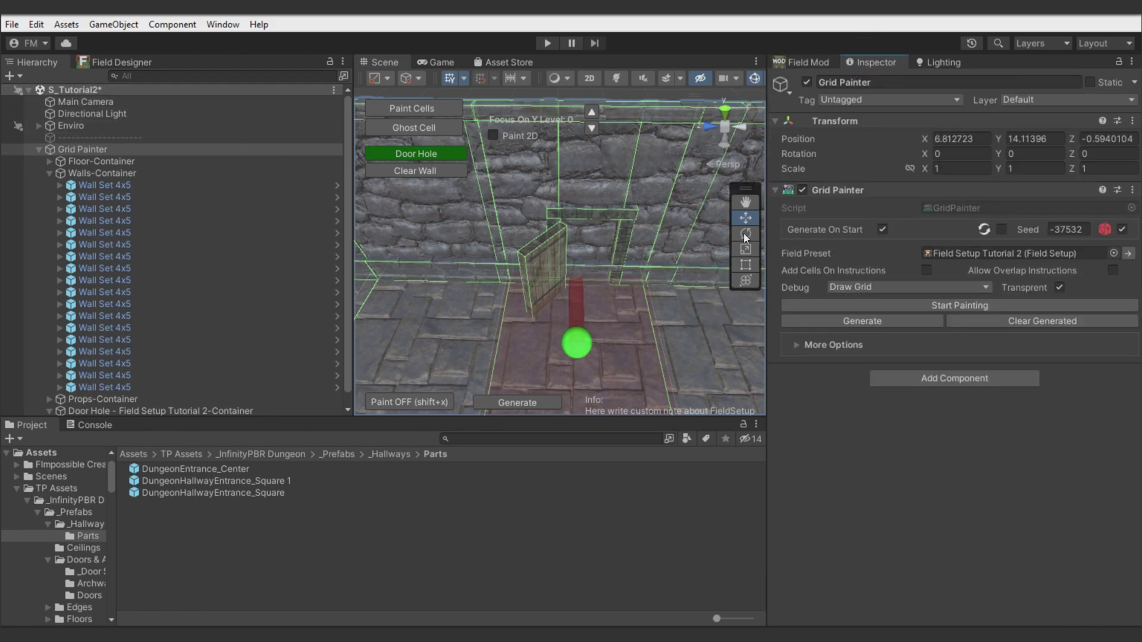
click(101, 150)
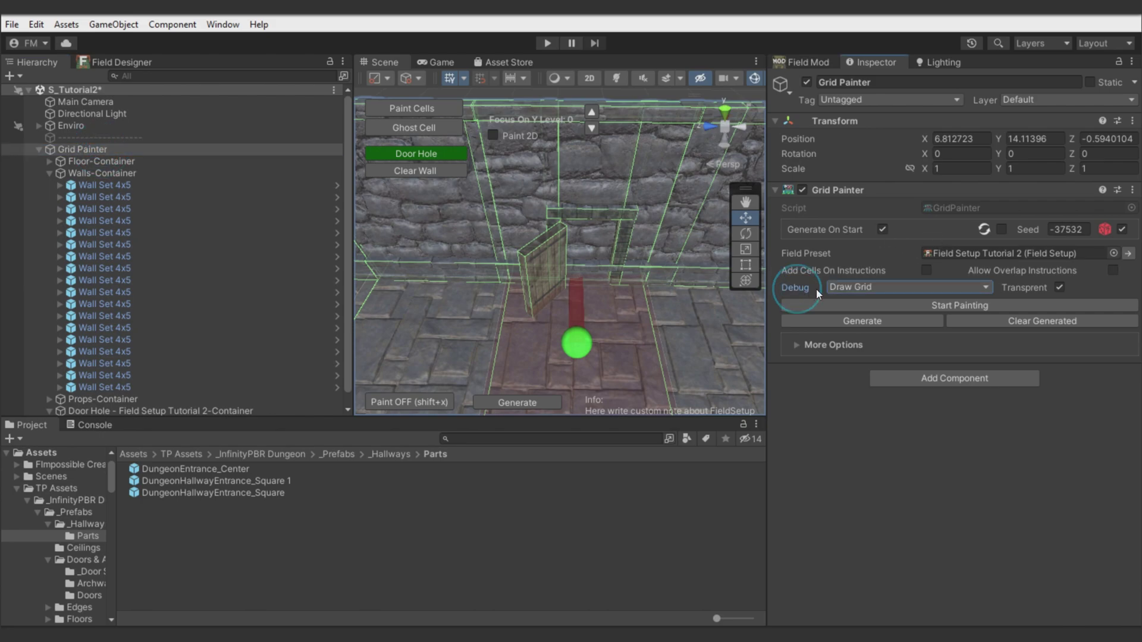
click(868, 287)
click(863, 338)
scroll(686, 310, up, 5)
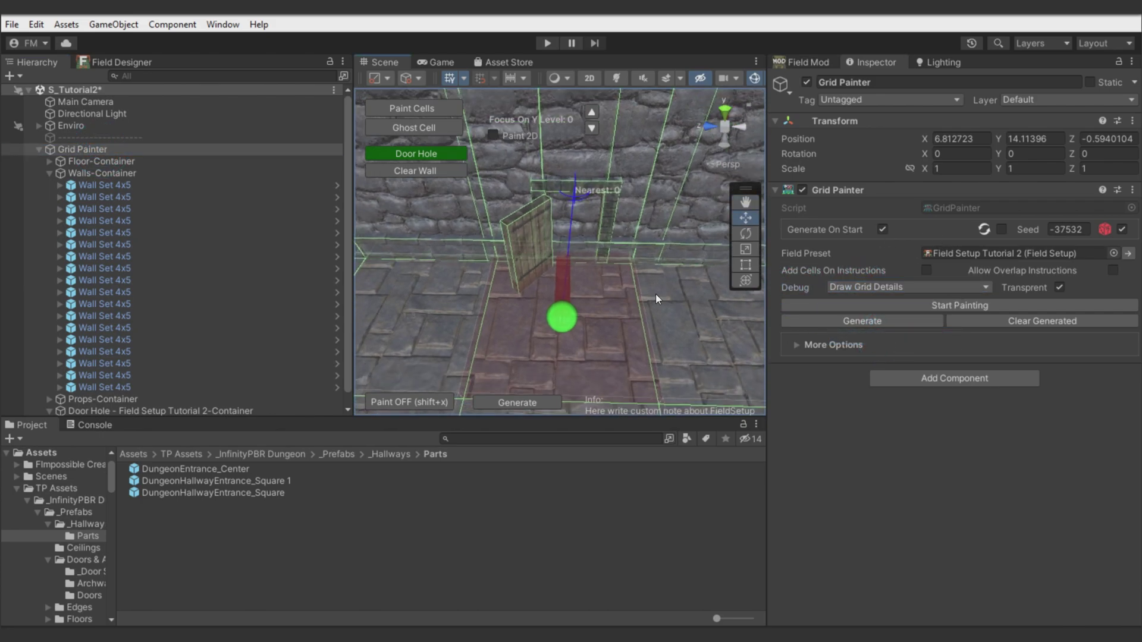
middle_drag(661, 321, 661, 337)
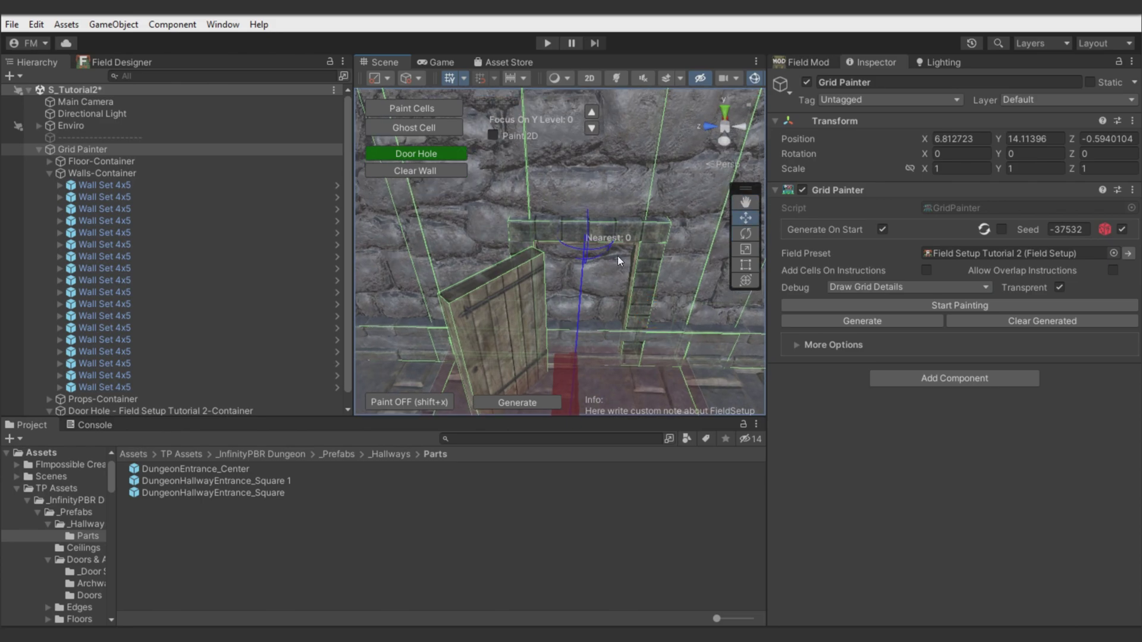
scroll(587, 238, down, 2)
middle_drag(584, 277, 584, 260)
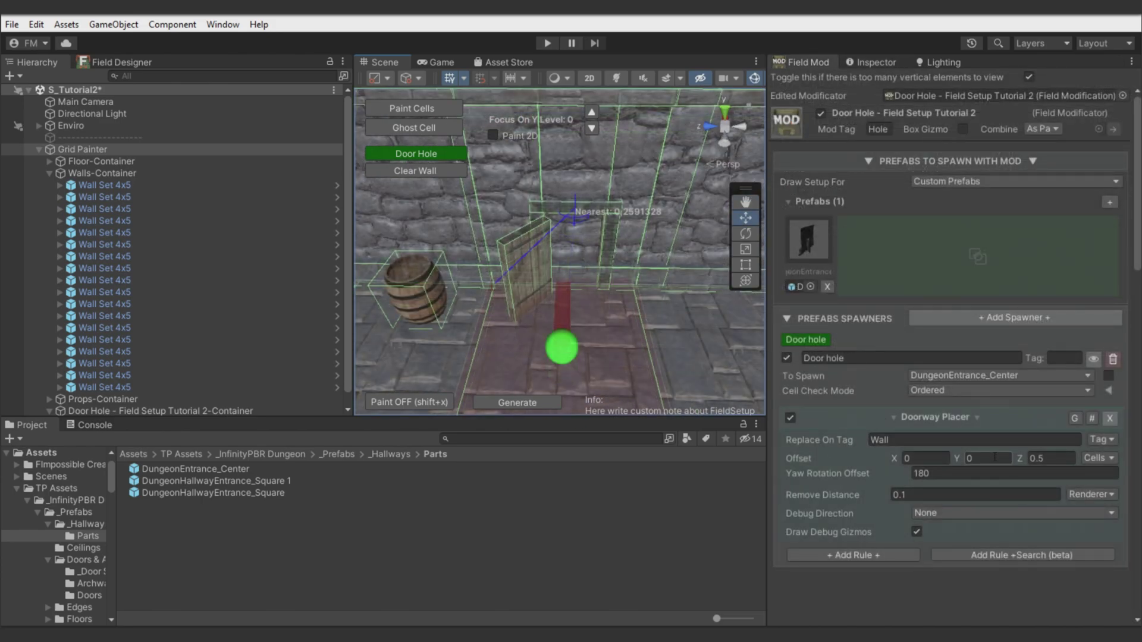
Step: Set the Door Hole's Doorway Placer remove distance to 0.4 and check the opening cut behind the door
click(929, 494)
key(BackSpace)
text(,4)
scroll(578, 215, down, 2)
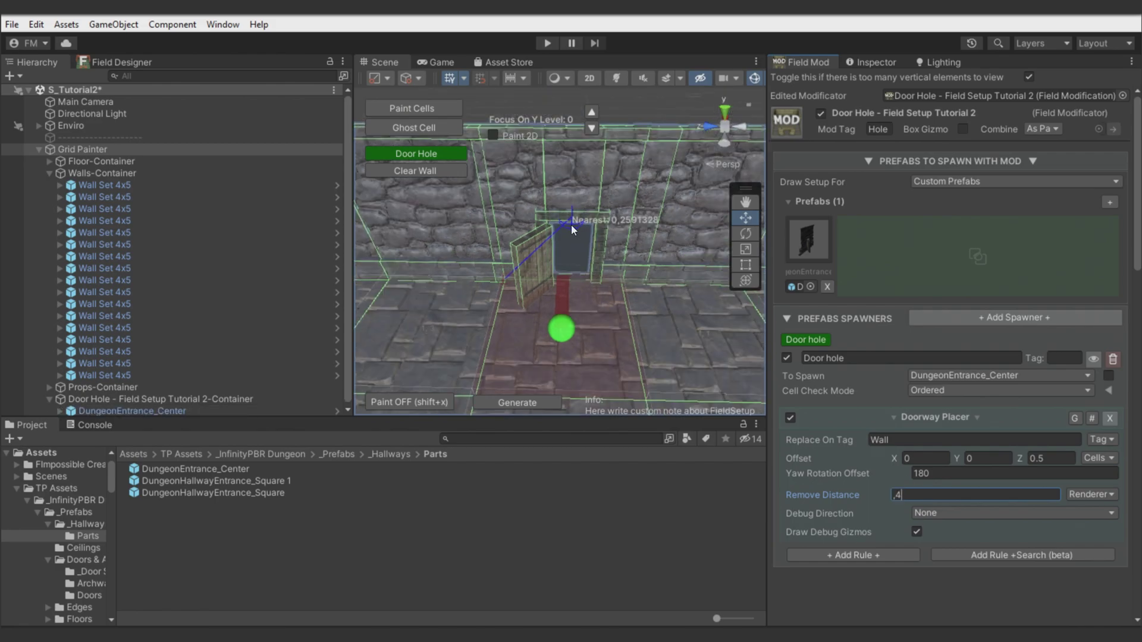
middle_drag(571, 199, 570, 236)
Step: Paint a Clear Wall command on the floor cell with the barrel beside the wall and generate the room
mouse_move(626, 359)
alt+mouse_down()
mouse_move(525, 328)
mouse_move(629, 321)
mouse_move(588, 303)
alt+mouse_up()
key(shift+x)
click(438, 174)
middle_drag(629, 299, 533, 301)
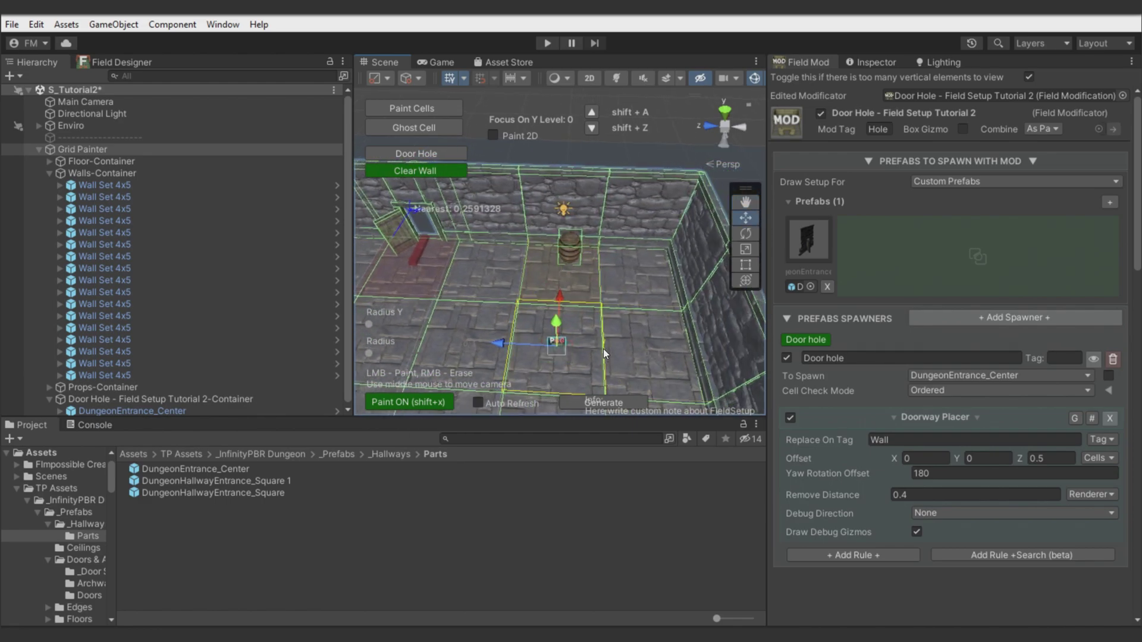
key(shift+x)
scroll(589, 283, up, 2)
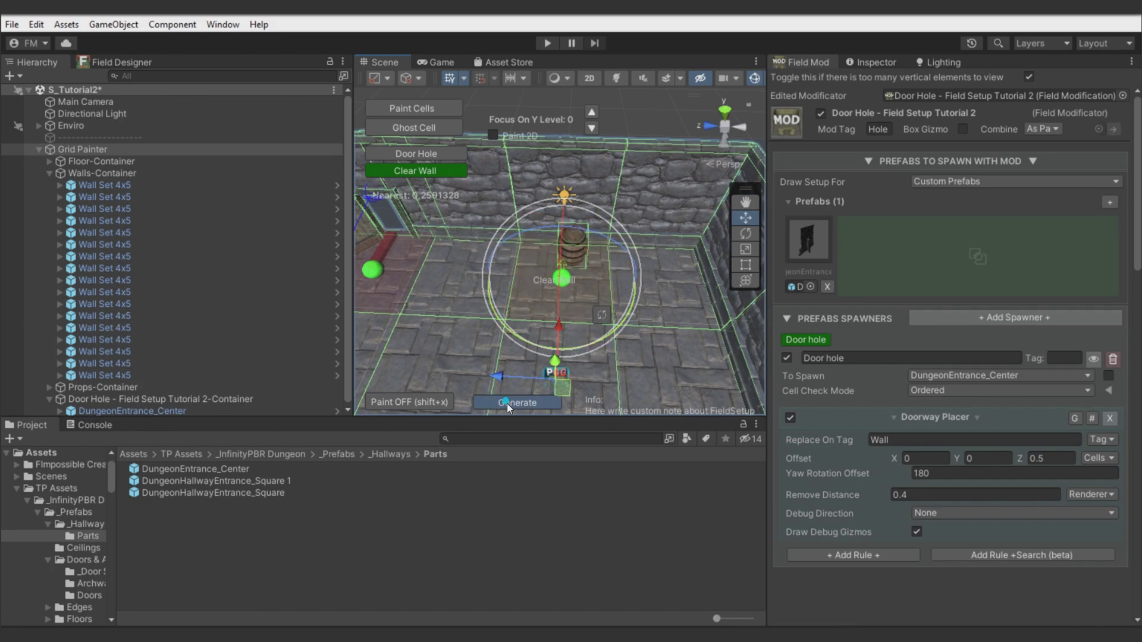
alt+drag(470, 271, 693, 286)
scroll(692, 286, down, 3)
middle_drag(693, 323, 692, 286)
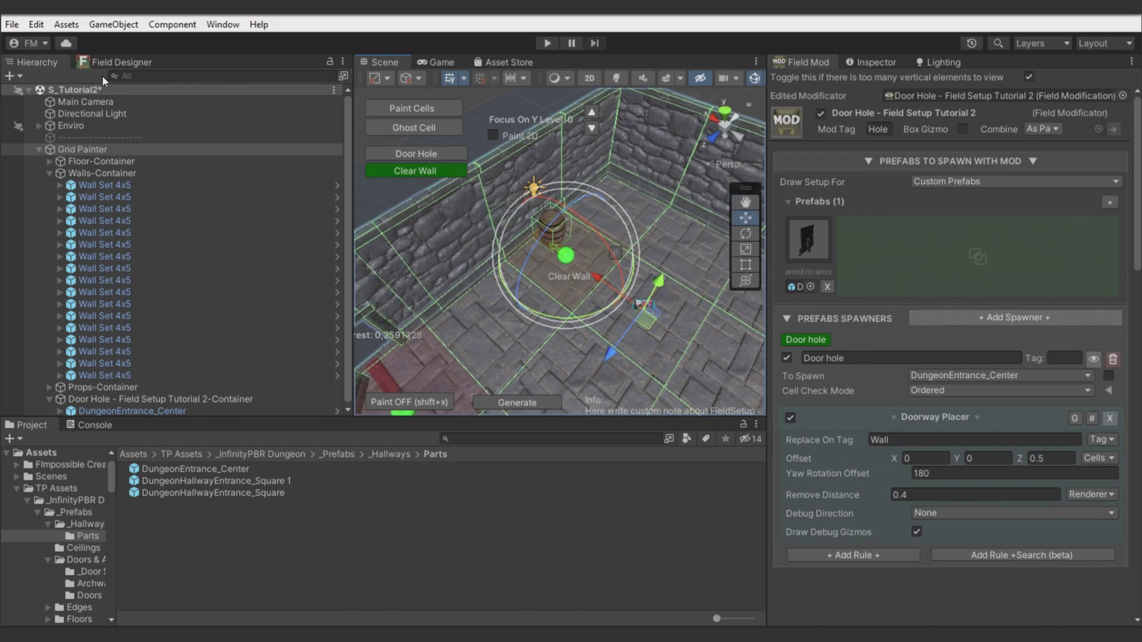
Step: Embed the Clear Wall command's modifier in the field setup as Clear Wall - Field Setup Tutorial 2 and open it for editing
click(118, 63)
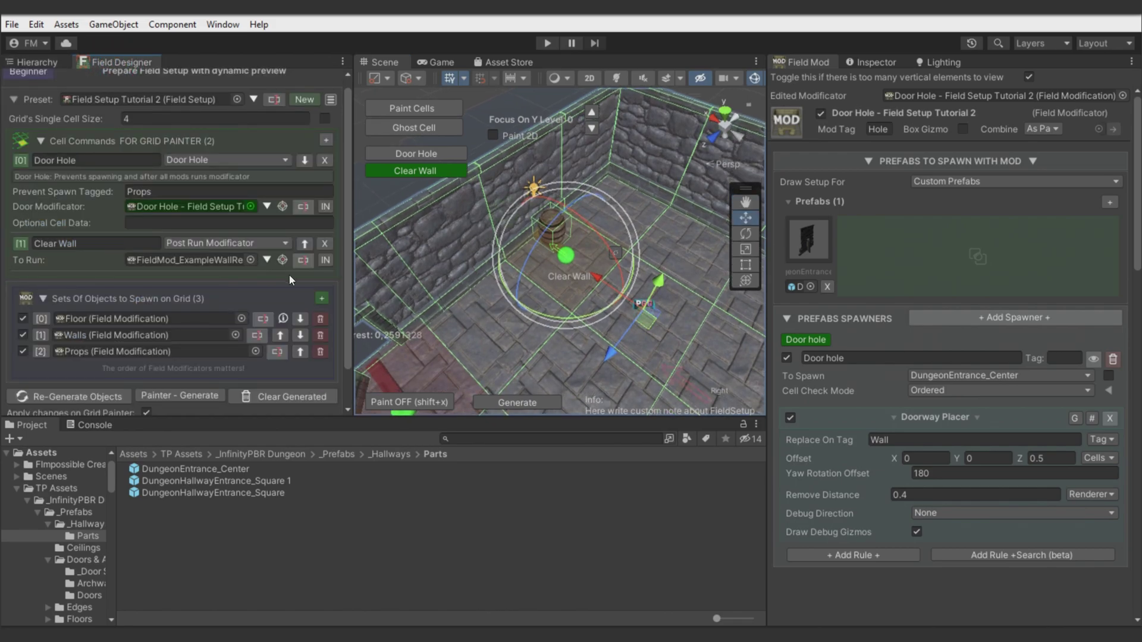
click(325, 260)
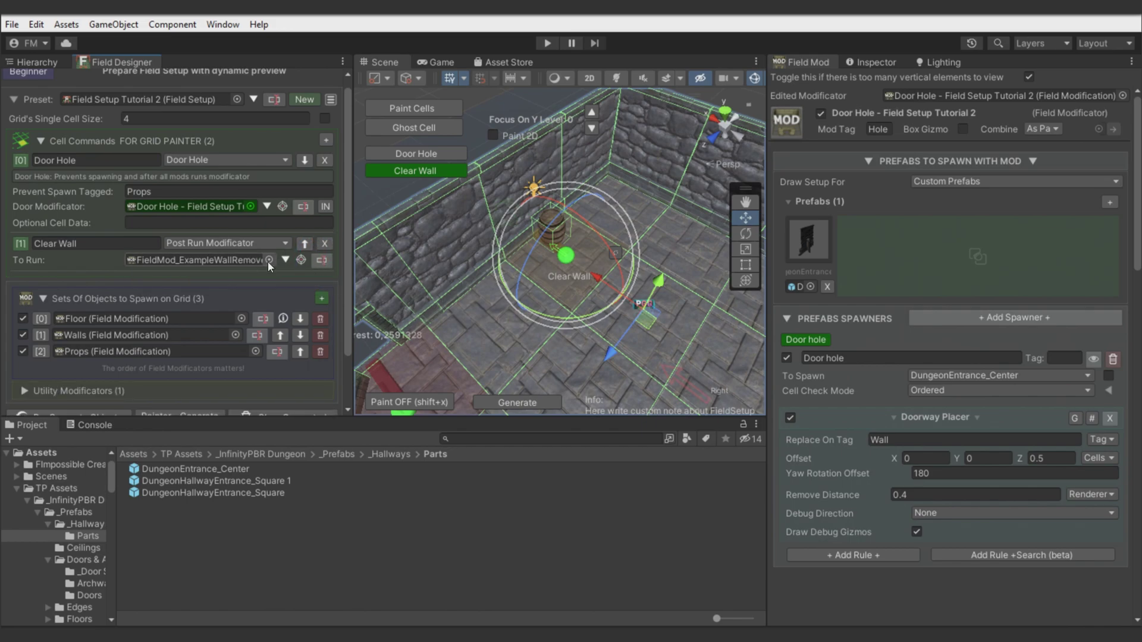
click(321, 262)
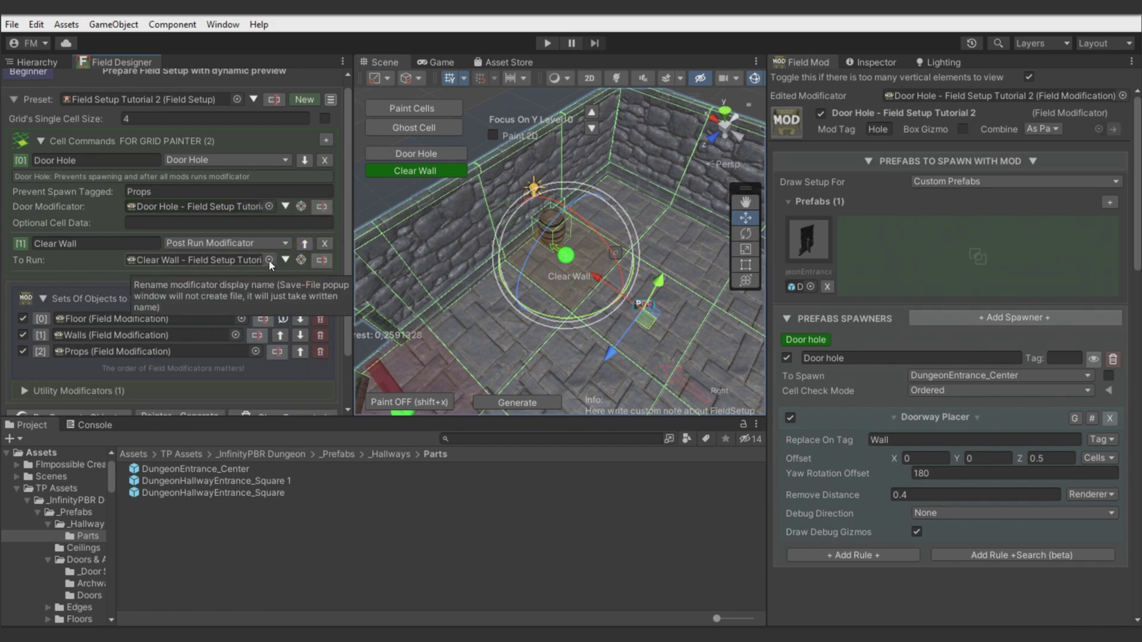
click(301, 260)
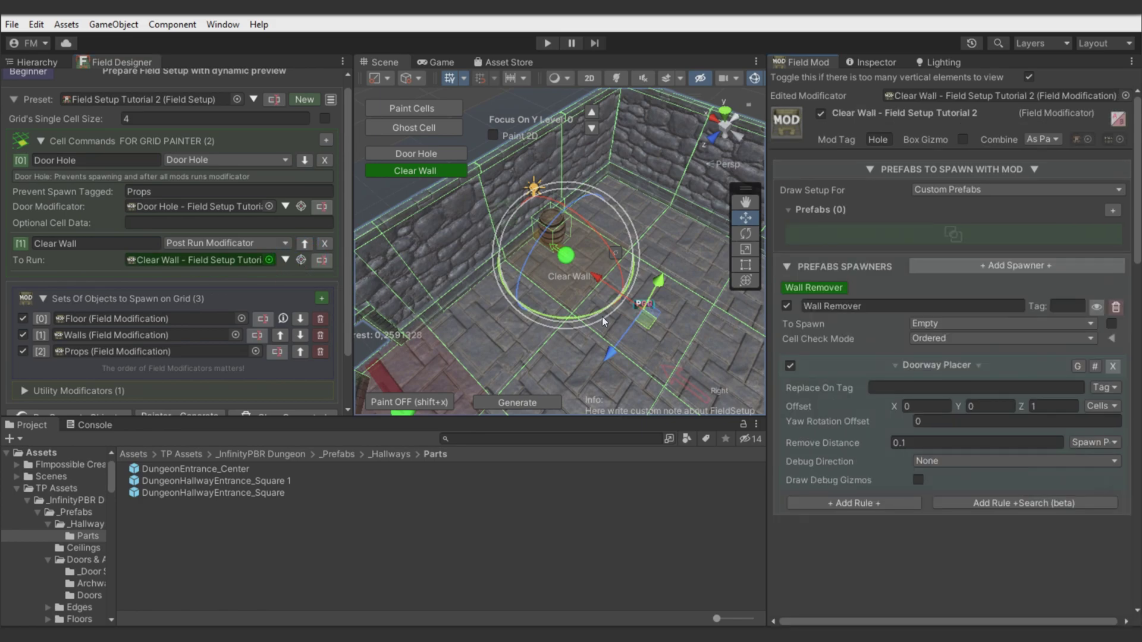
Step: Set the Wall Remover's Doorway Placer offset to Y 0.5 and Z 0.5 cells
alt+drag(577, 319, 615, 311)
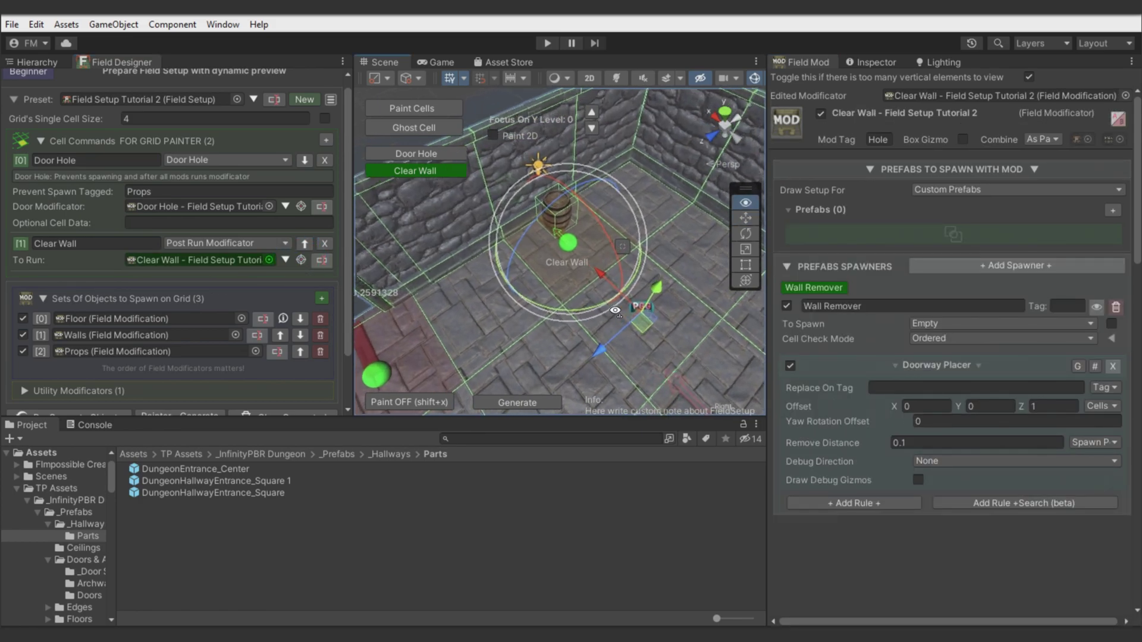
scroll(615, 311, up, 2)
click(1037, 402)
text(,0.5)
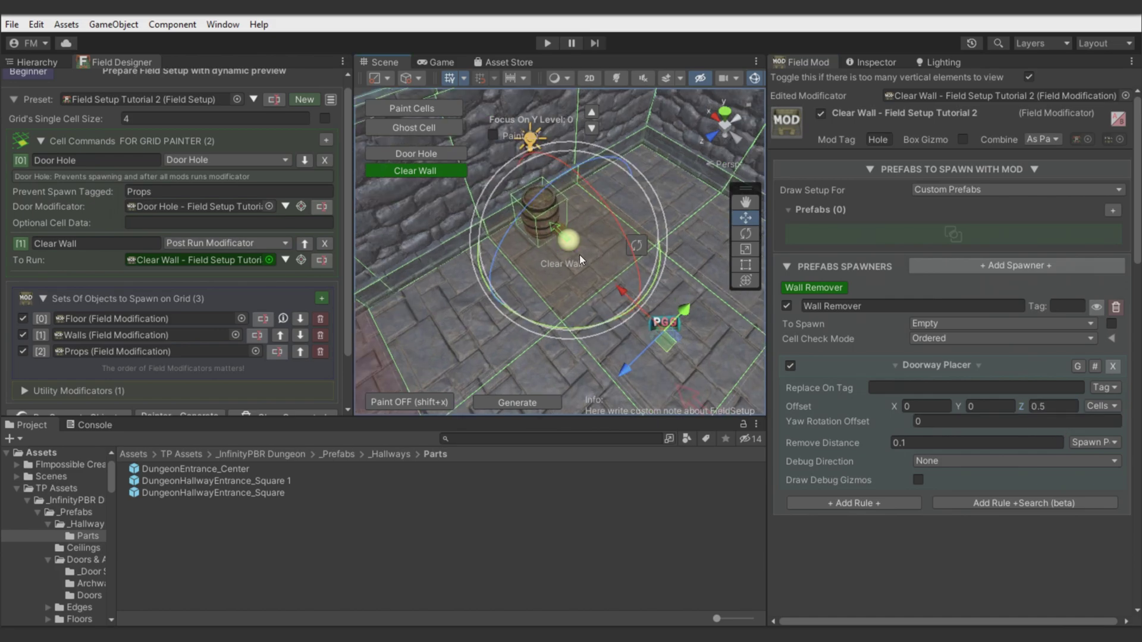
mouse_move(469, 290)
middle_down()
mouse_move(482, 305)
mouse_move(469, 299)
middle_up()
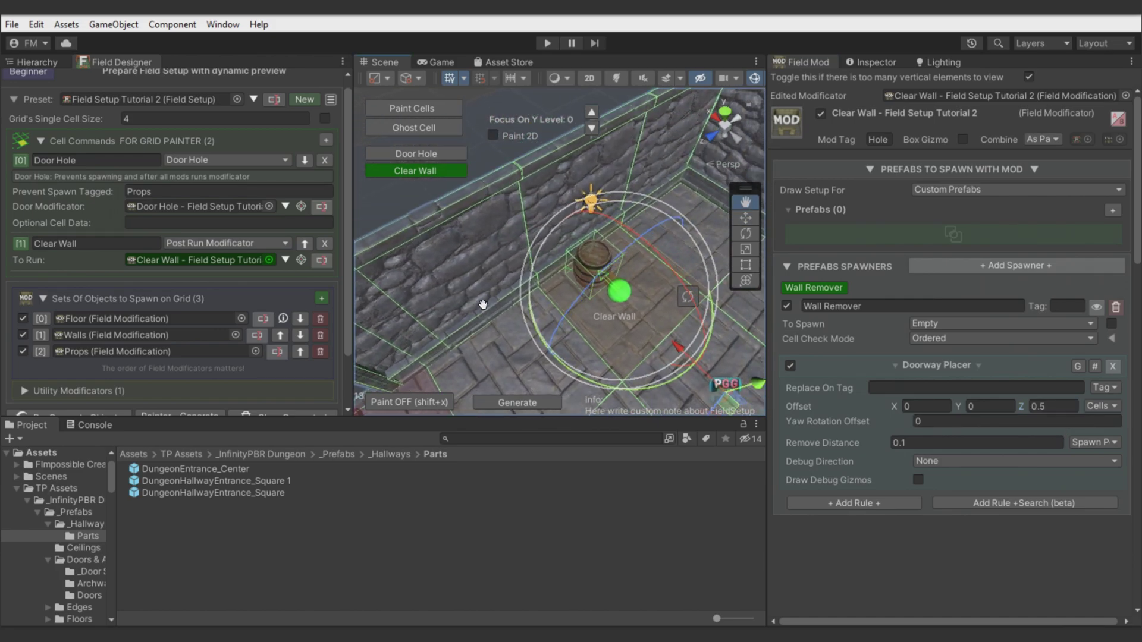
click(997, 406)
text(.5)
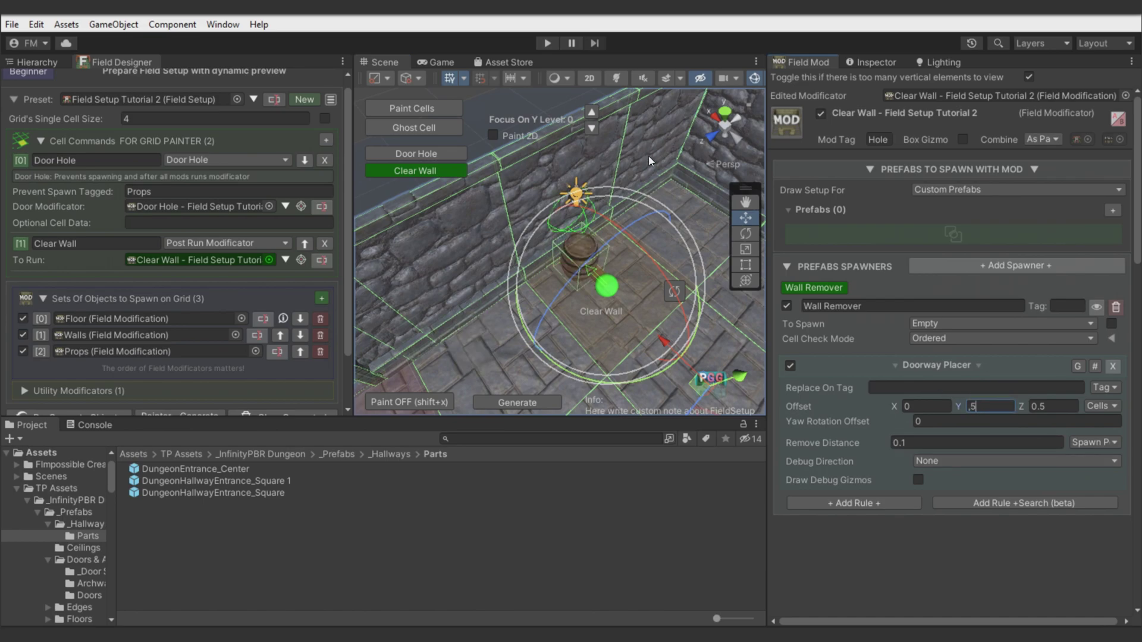
Step: Measure the Wall Remover's remove distance from Renderer Center
right_drag(650, 156, 557, 160)
scroll(559, 166, up, 2)
right_drag(634, 193, 674, 159)
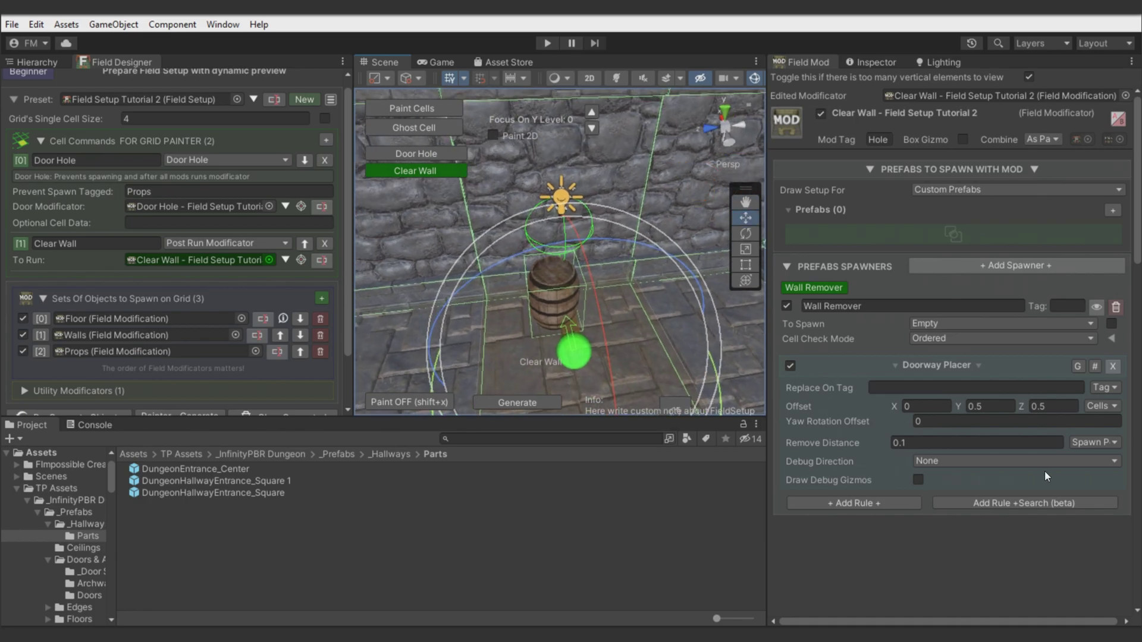
click(1084, 442)
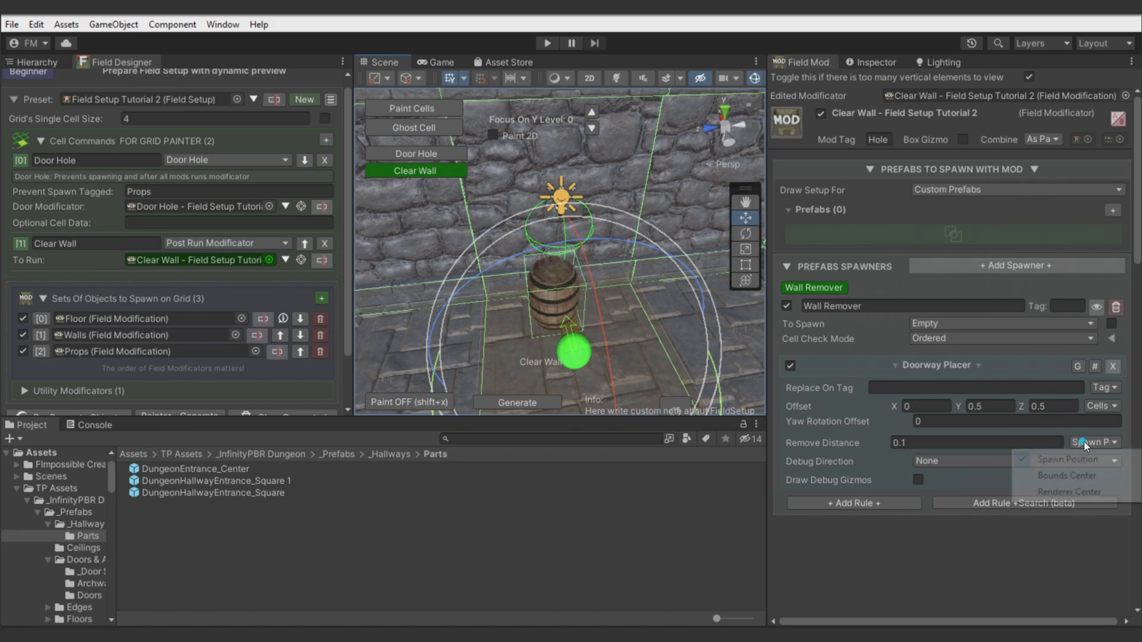
click(1055, 492)
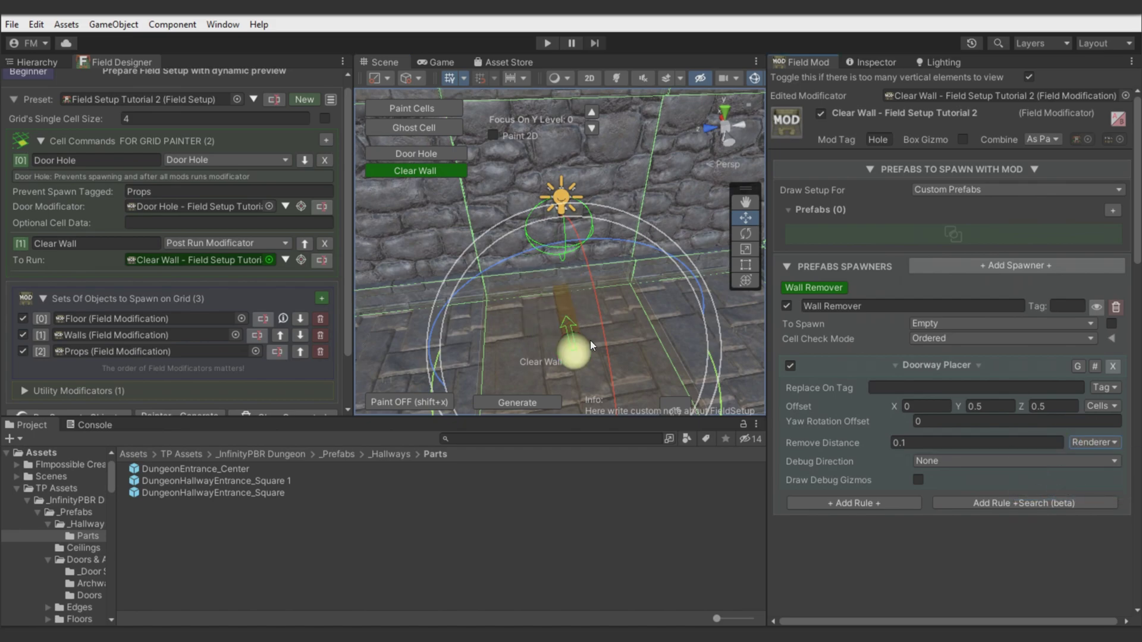
Step: Switch the Clear Wall marker's handle to moving and back to rotating
right_drag(594, 349, 621, 355)
scroll(625, 354, down, 1)
click(640, 358)
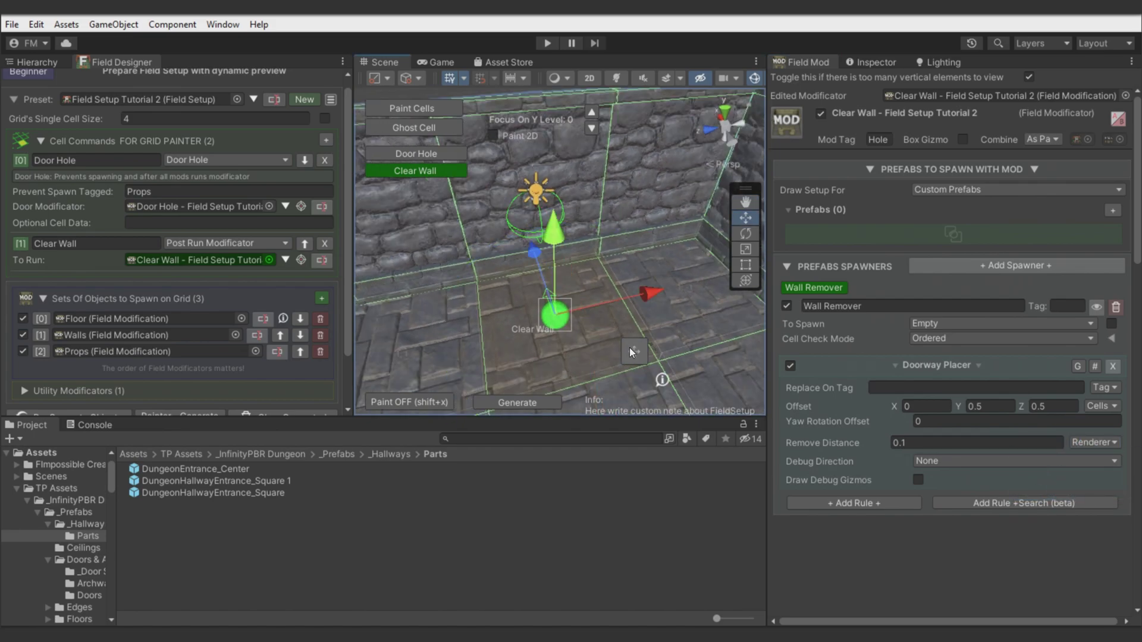
click(630, 351)
alt+drag(691, 248, 676, 219)
right_drag(676, 219, 674, 221)
right_drag(651, 324, 623, 329)
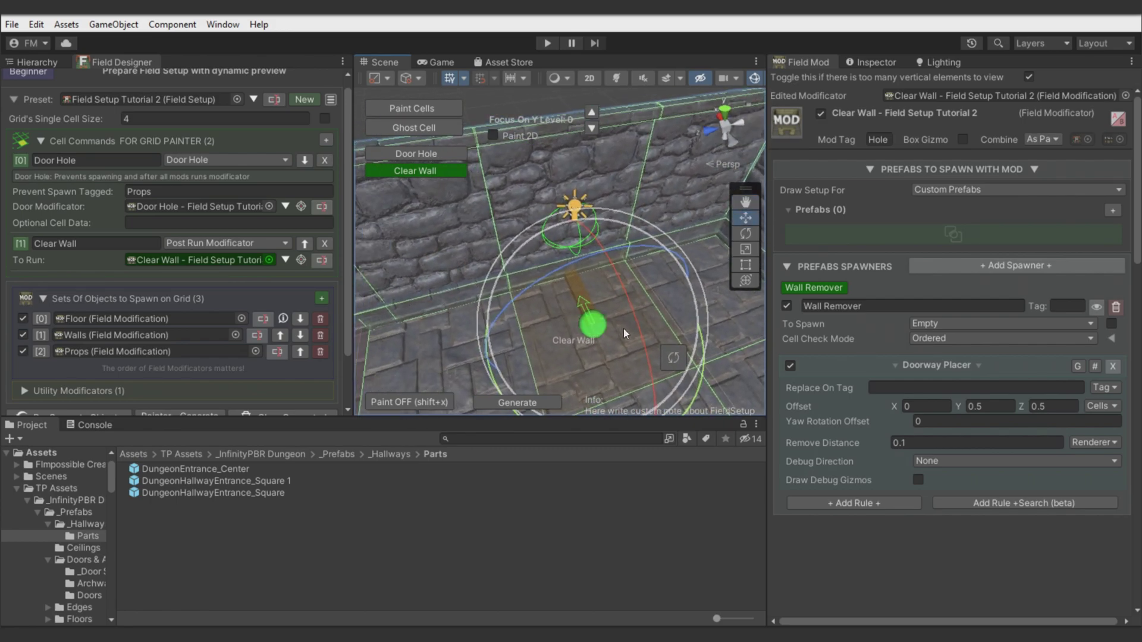
Step: Set the Wall Remover's Replace On Tag to Wall and its remove distance to 0.5
click(916, 386)
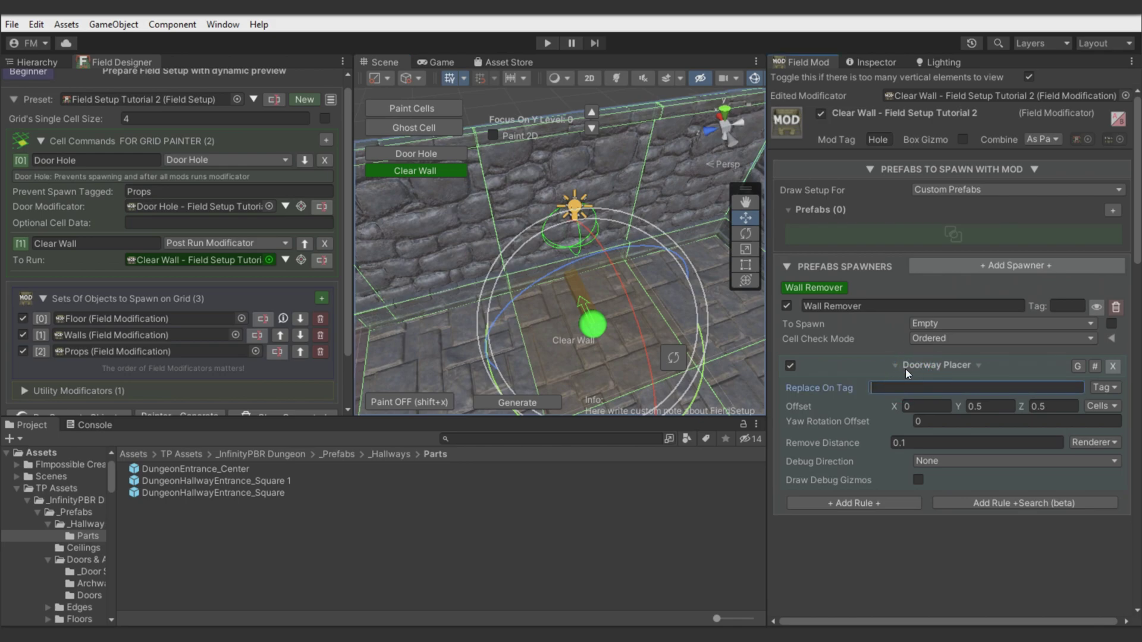
text(Wall)
click(929, 443)
text(.5)
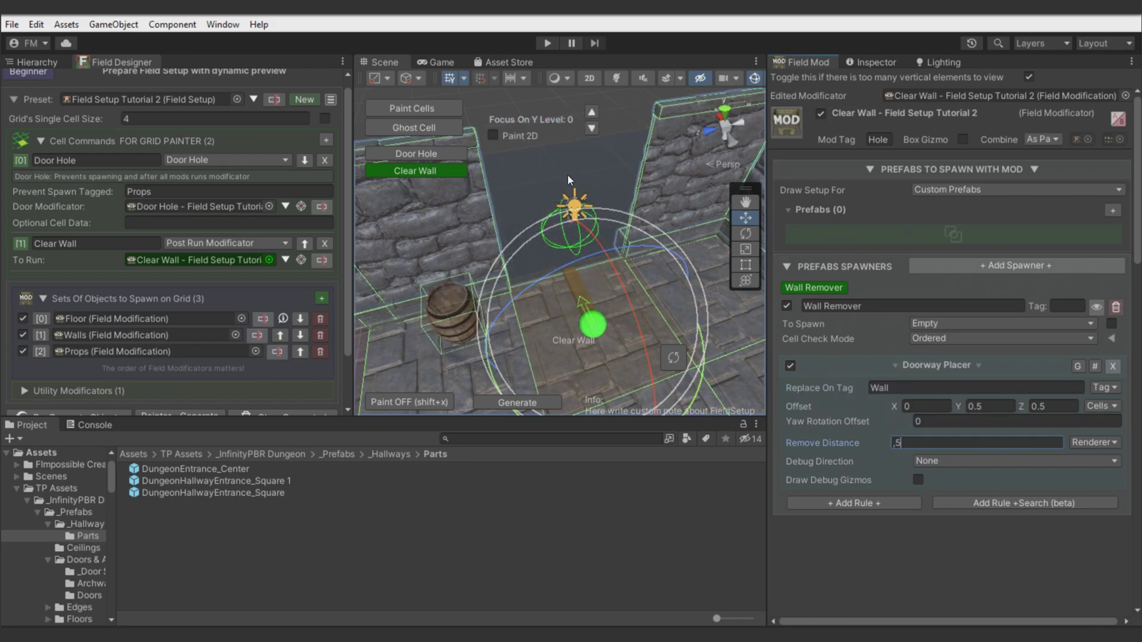
Step: Collapse the Grid Painter in the scene hierarchy and duplicate it
scroll(669, 177, down, 5)
middle_drag(682, 201, 658, 209)
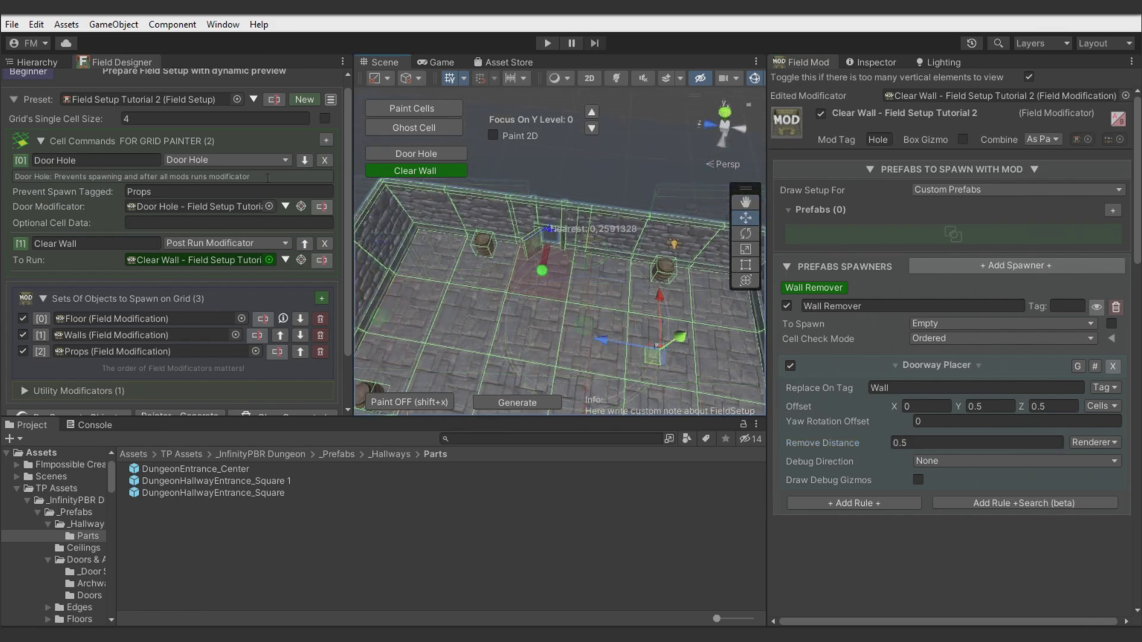
click(38, 62)
click(38, 149)
click(122, 245)
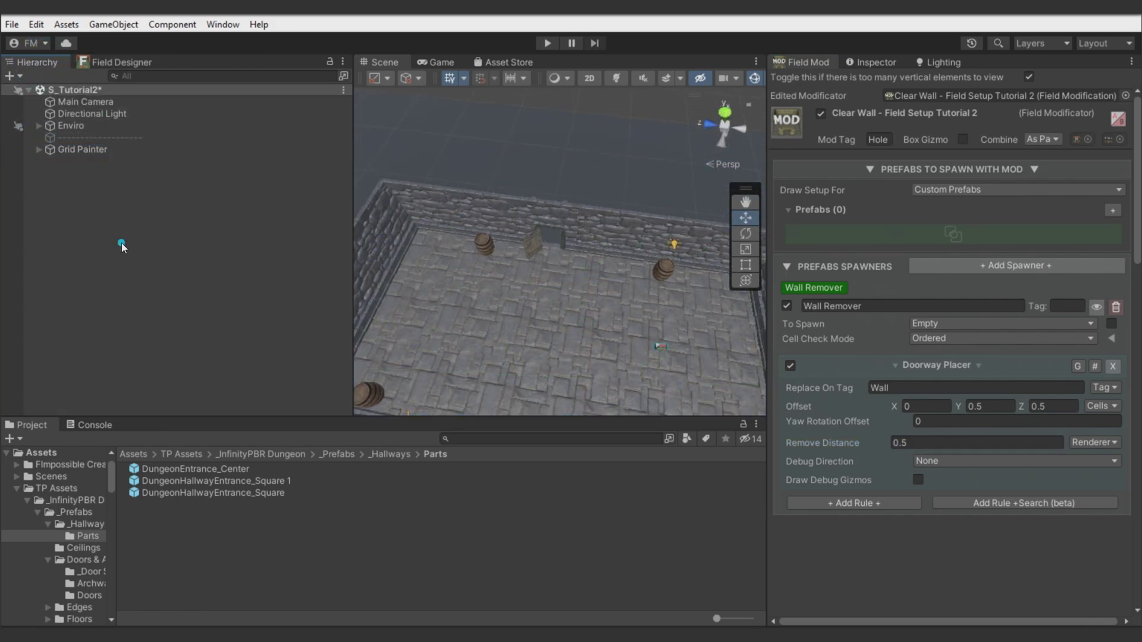
right_click(120, 234)
click(88, 152)
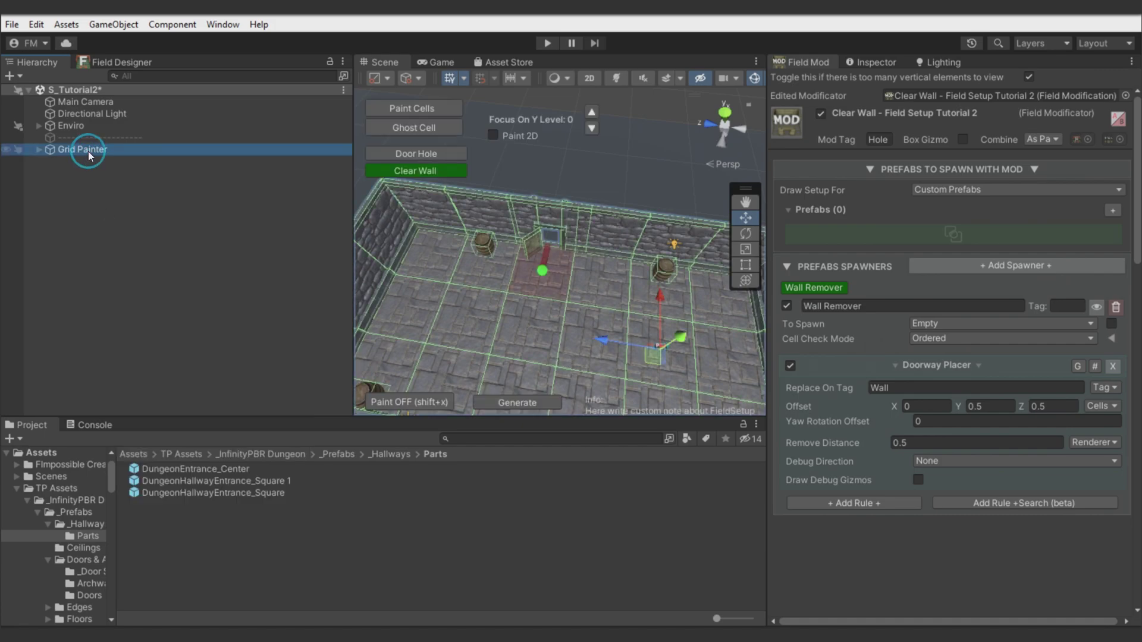
key(ctrl+d)
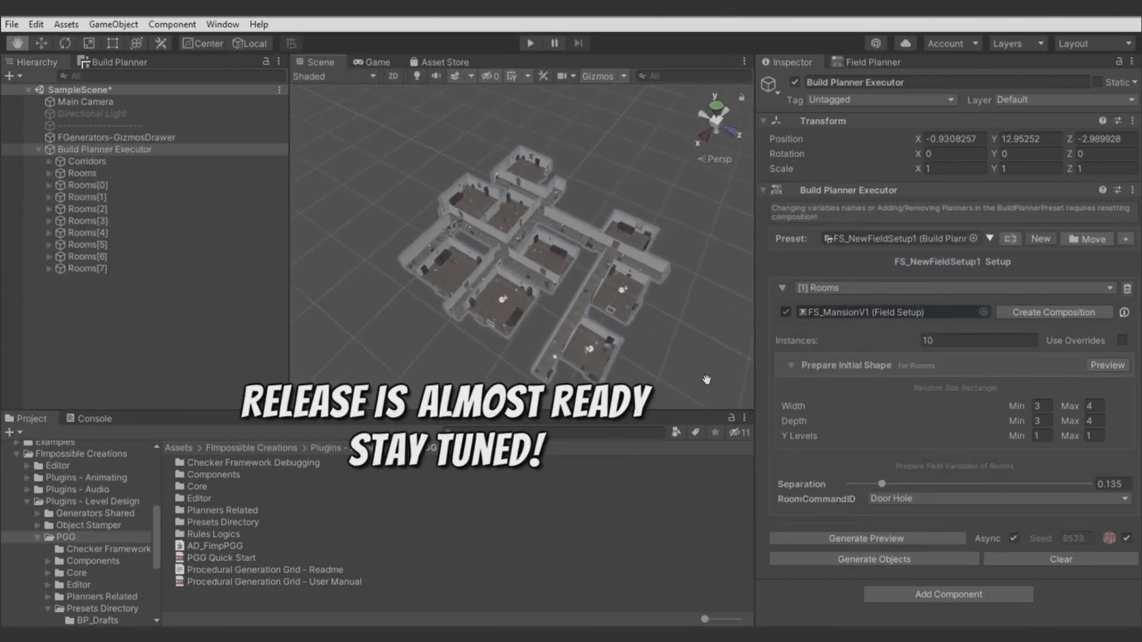
click(855, 561)
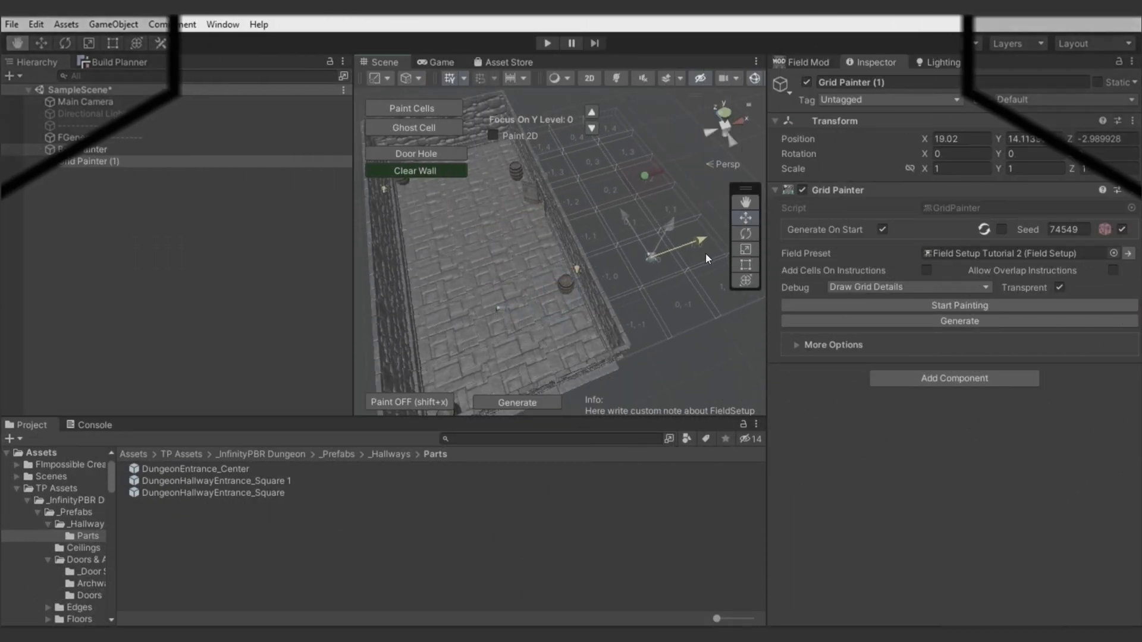
Step: Position Grid Painter (1) beside the first room, entering X 20 and adjusting it to 19.25
drag(940, 132, 948, 132)
click(954, 139)
text(20)
middle_drag(592, 202, 531, 229)
key(shift+x)
mouse_move(698, 291)
right_down()
mouse_move(703, 247)
mouse_move(929, 248)
right_up()
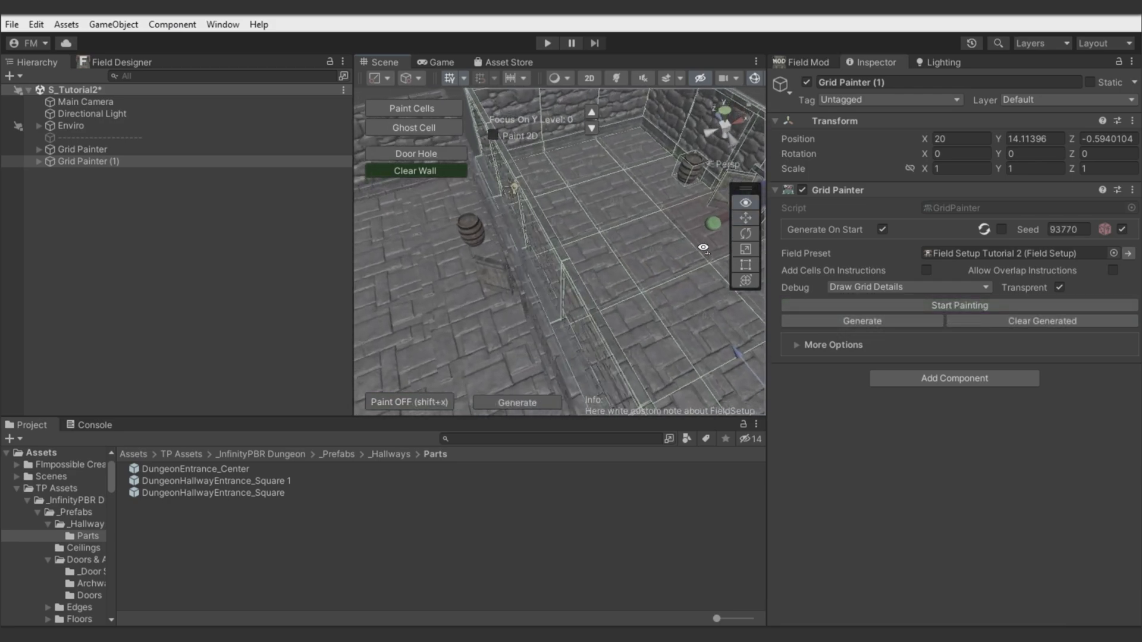
mouse_move(638, 222)
right_down()
mouse_move(685, 205)
mouse_move(669, 174)
right_up()
mouse_move(669, 174)
mouse_down()
mouse_move(681, 182)
mouse_move(671, 184)
mouse_up()
mouse_move(671, 184)
right_down()
mouse_move(749, 237)
mouse_move(900, 273)
mouse_move(155, 263)
mouse_move(157, 235)
mouse_move(201, 269)
mouse_move(658, 280)
mouse_move(596, 277)
right_up()
Step: Paint a Door Hole command on a cell of Grid Painter (1) next to the wall and generate its objects
key(shift+x)
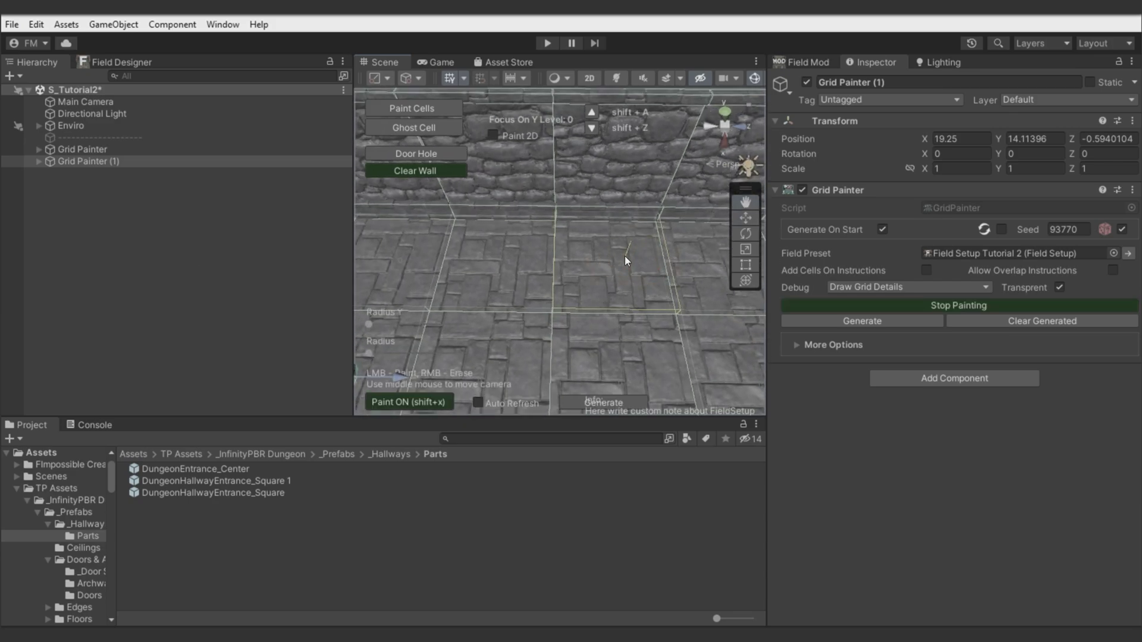
click(409, 153)
key(shift+x)
click(613, 265)
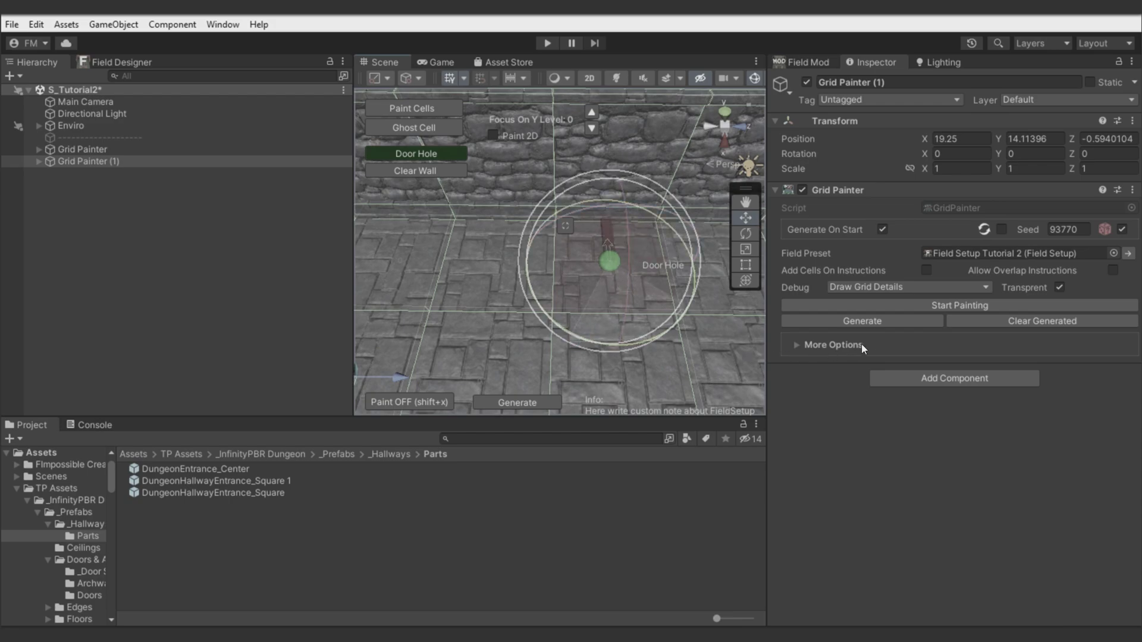
click(856, 320)
right_drag(744, 324, 700, 316)
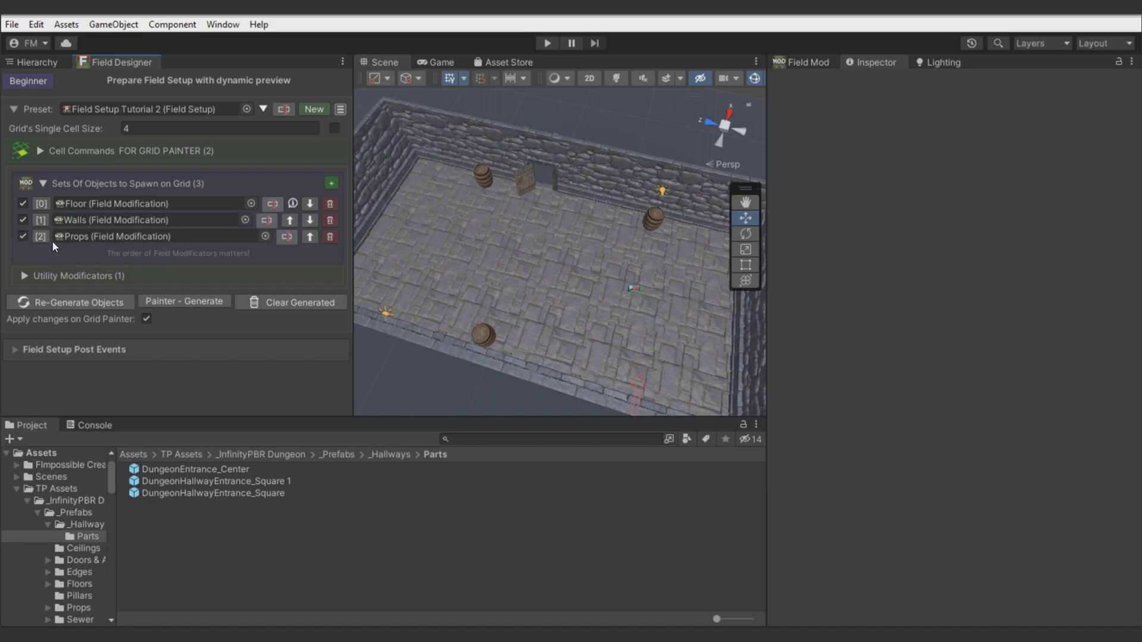
Step: Expand the field setup's cell commands and add a third command
click(123, 150)
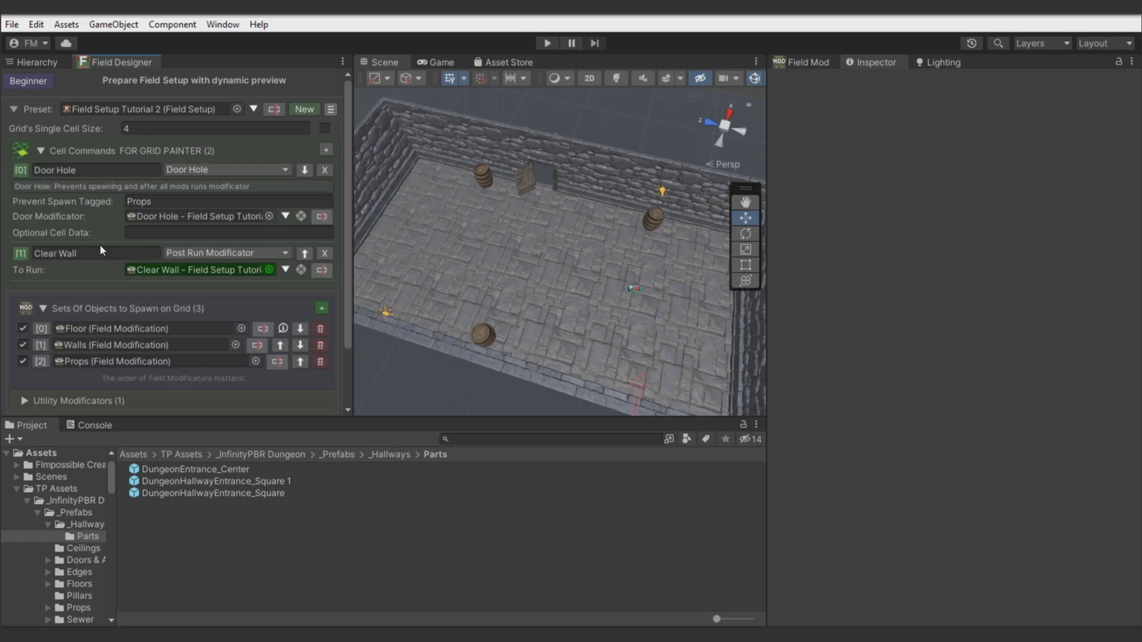
click(326, 150)
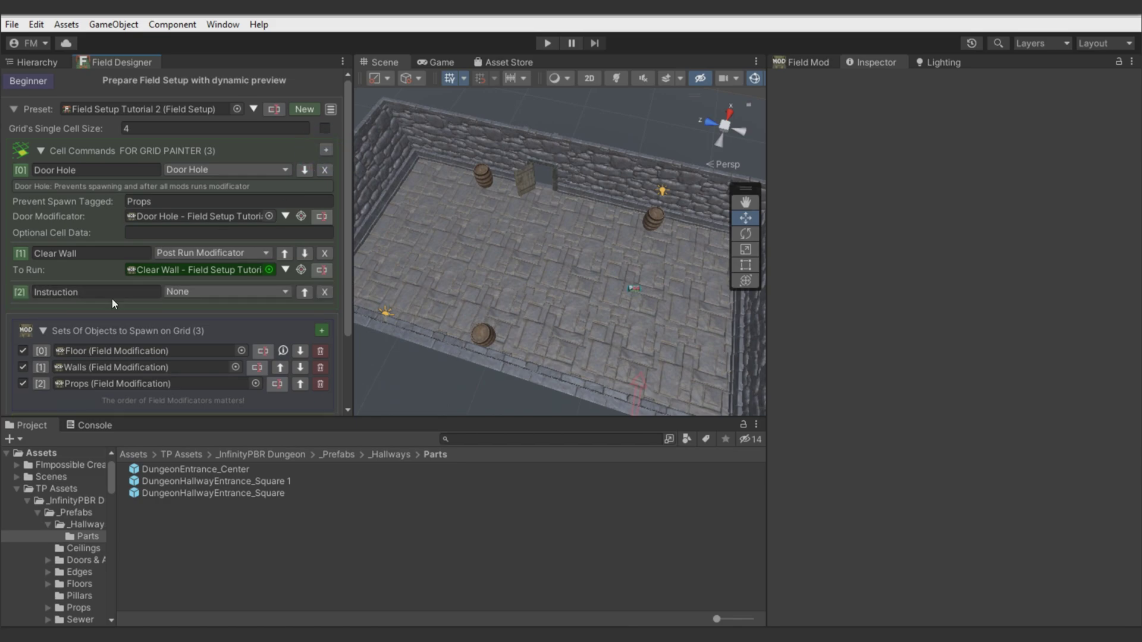
Step: Set the third cell command's type to Inject Data String with the cell data string "Floor Hole"
click(187, 292)
click(229, 411)
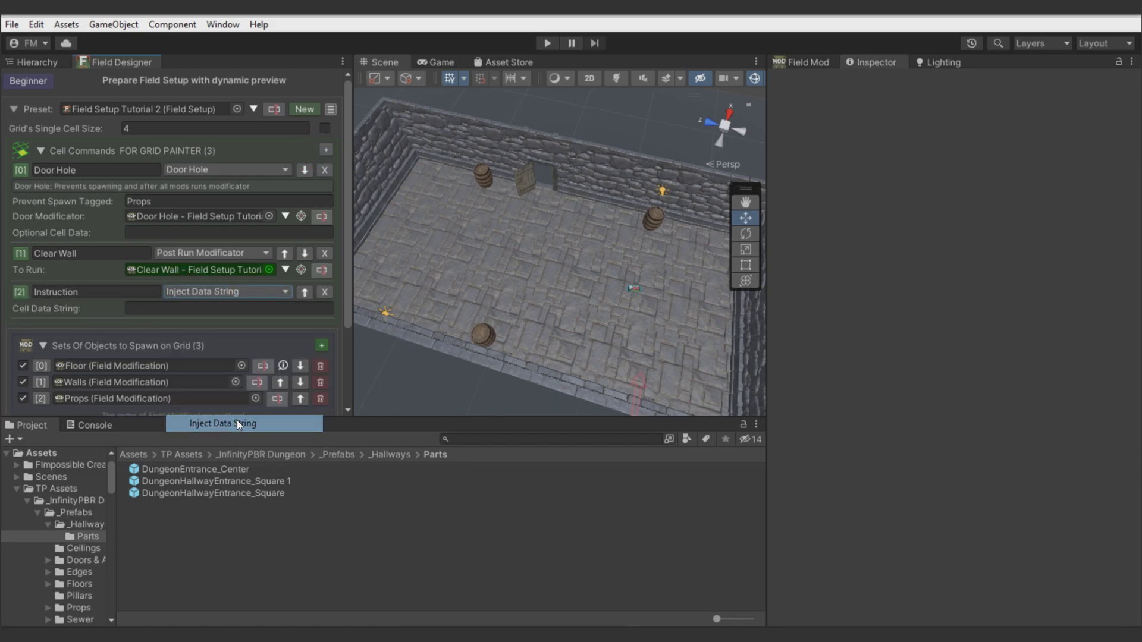
click(190, 308)
text(Floor Hole)
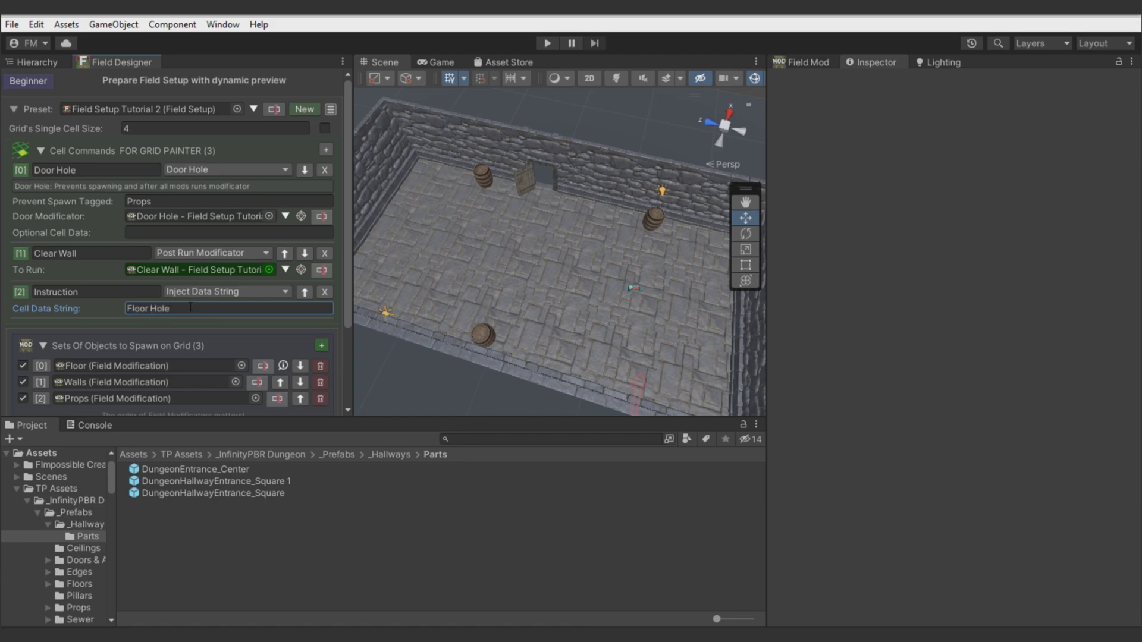
Step: Open the Floor modification and add an "If cell contains Tag" rule to its Floor 4x4 spawner
scroll(34, 221, down, 5)
click(44, 253)
click(975, 353)
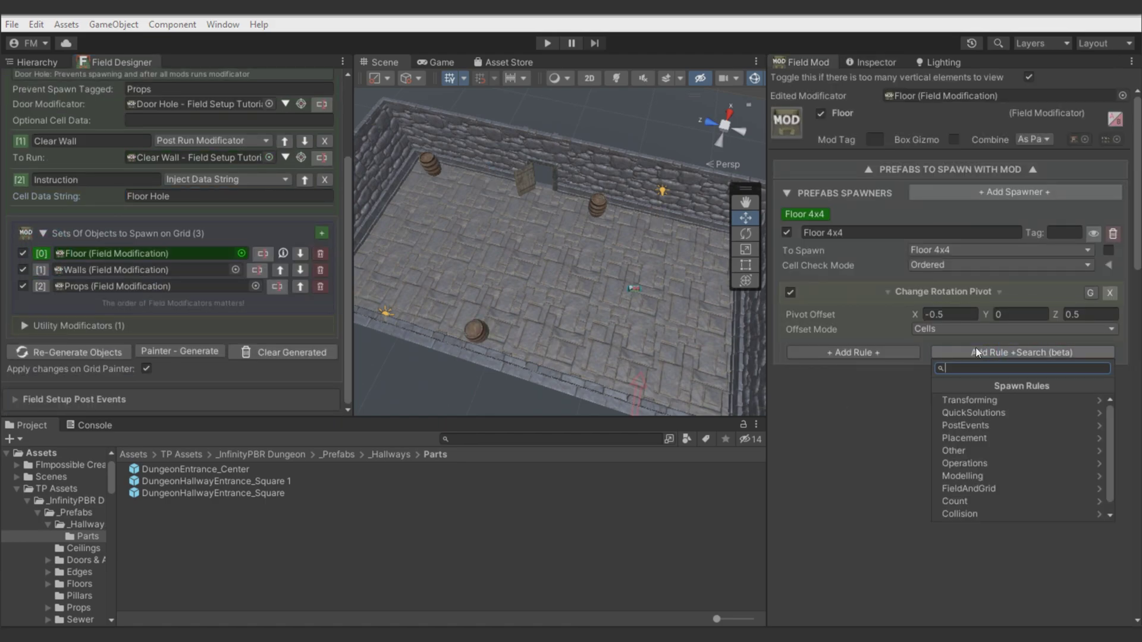
text(if)
click(1022, 398)
Step: Make the Floor 4x4 tag rule check Cell Data for "Floor Hole" and negate the condition
click(950, 377)
text(Floor Hole)
click(1054, 375)
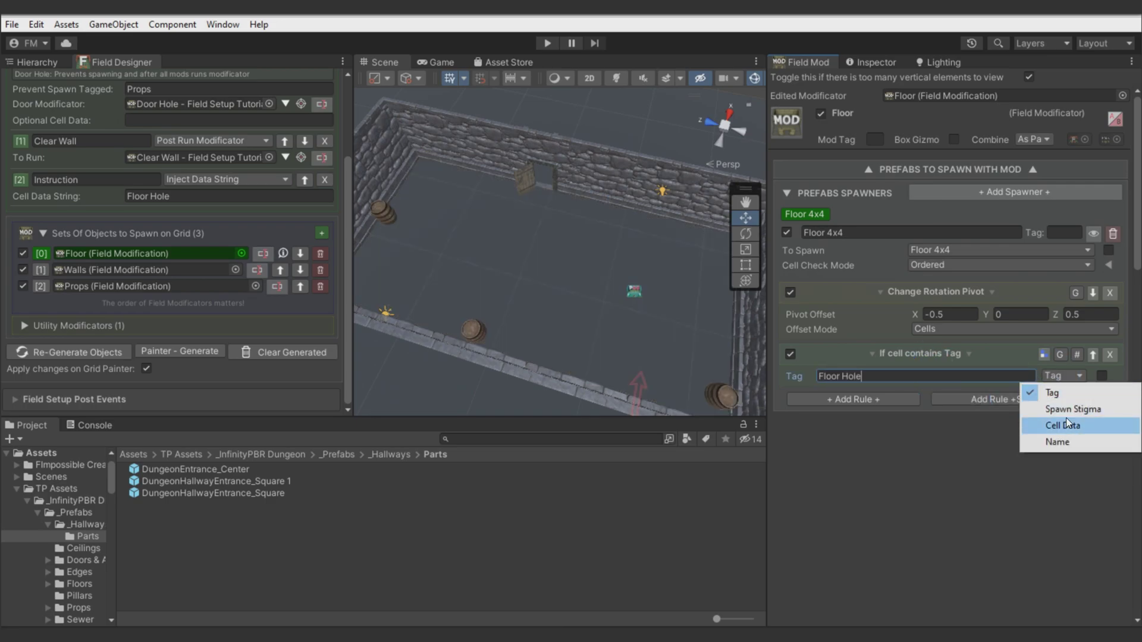
click(1065, 425)
click(1074, 355)
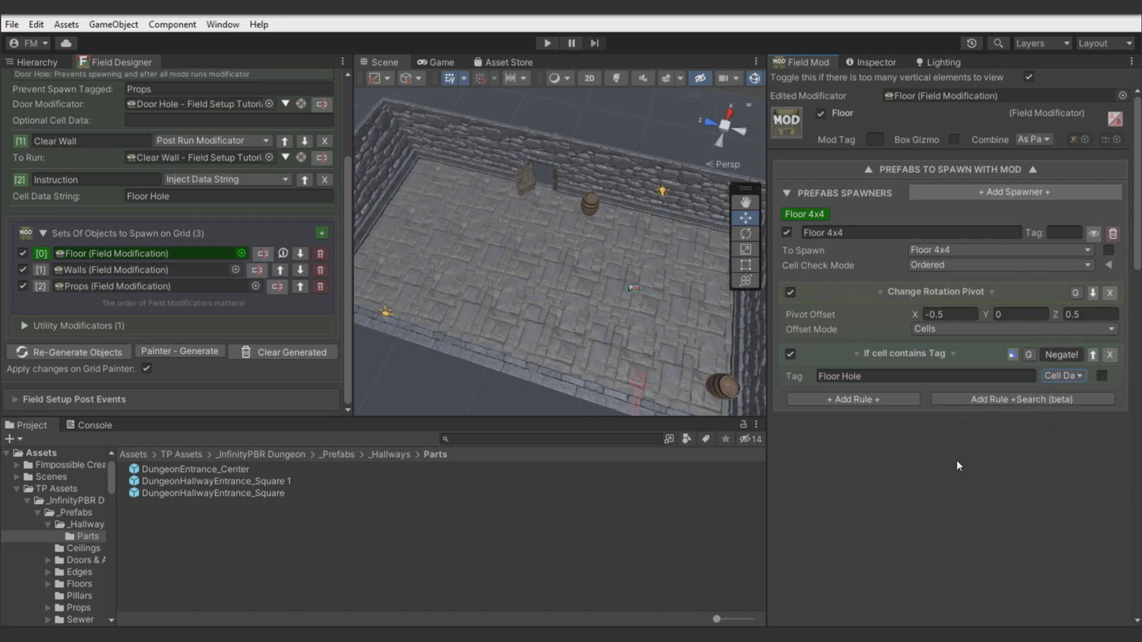
Step: Paint Floor Hole commands over a block of cells in the middle of the Grid Painter room's floor
key(shift+x)
click(523, 403)
mouse_move(562, 277)
middle_down()
mouse_move(568, 319)
mouse_move(555, 317)
middle_up()
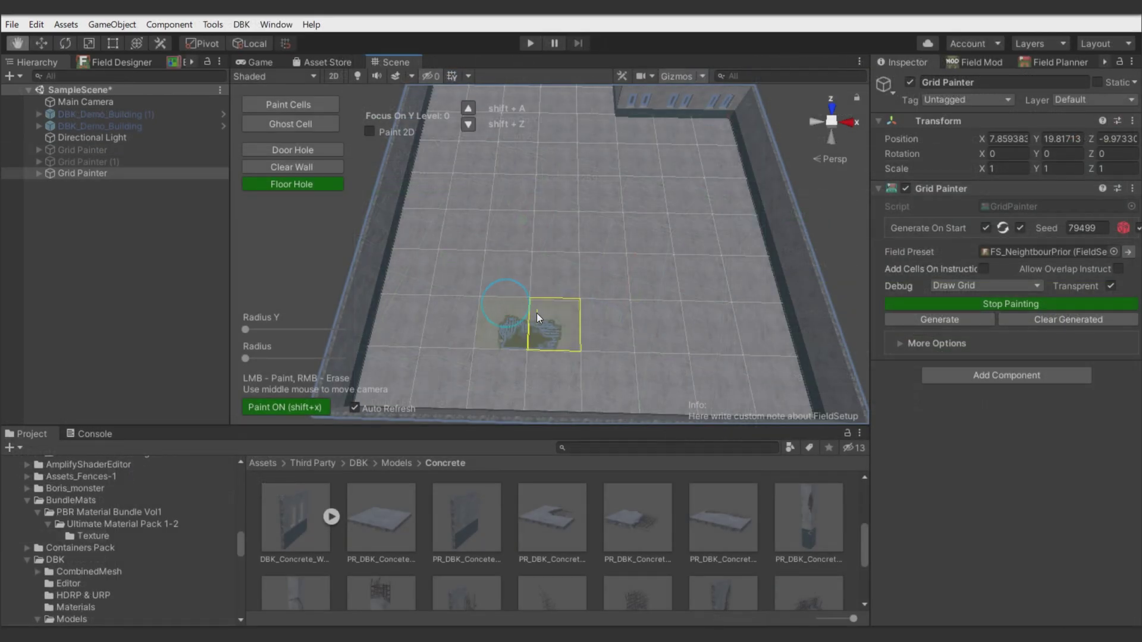
mouse_move(537, 313)
mouse_down()
mouse_move(621, 316)
mouse_move(642, 264)
mouse_move(570, 264)
mouse_move(517, 232)
mouse_move(655, 238)
mouse_move(696, 312)
mouse_move(645, 190)
mouse_move(592, 164)
mouse_move(594, 232)
mouse_move(553, 229)
mouse_move(548, 186)
mouse_move(609, 177)
mouse_move(687, 195)
mouse_move(687, 169)
mouse_move(513, 165)
mouse_up()
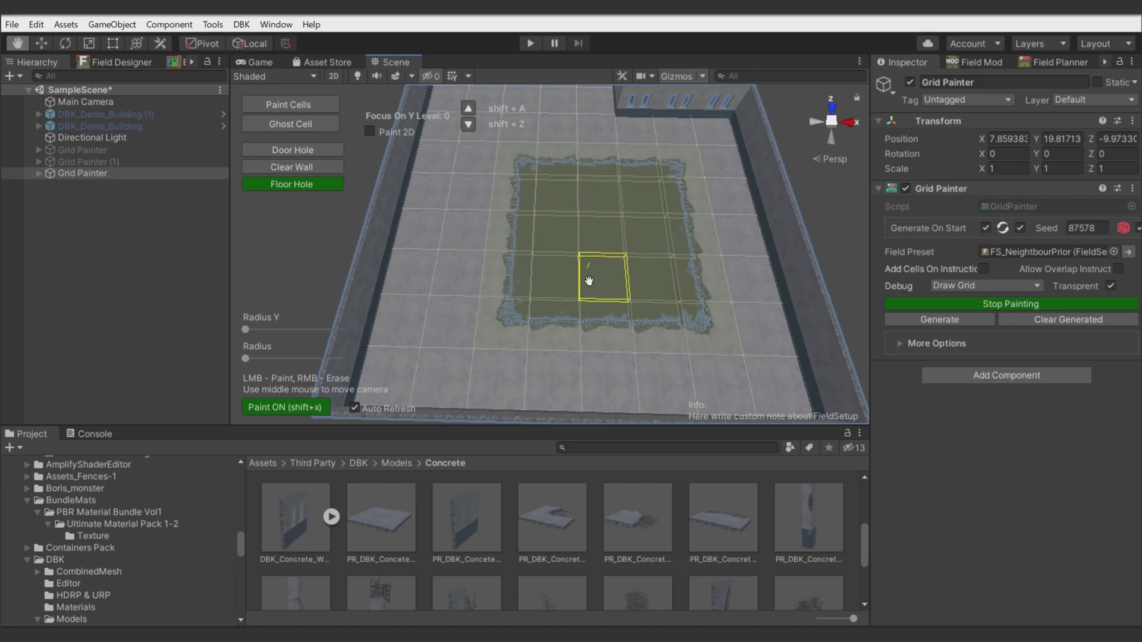
mouse_move(524, 298)
mouse_down()
mouse_move(422, 256)
mouse_move(511, 235)
mouse_move(497, 346)
mouse_move(417, 321)
mouse_up()
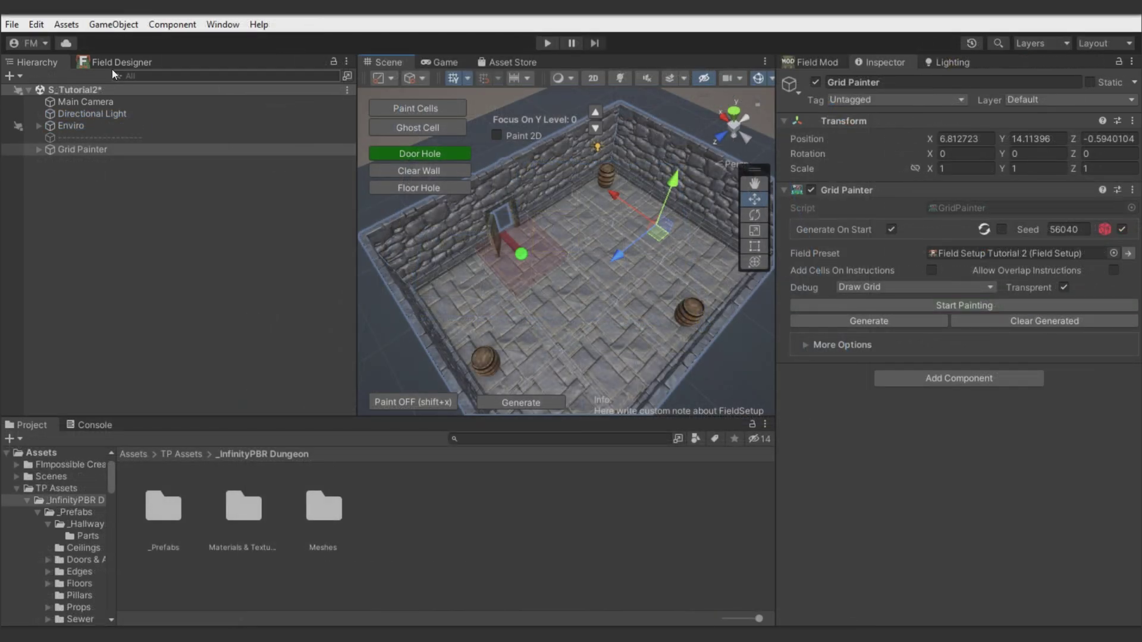
Step: Add a fourth cell command to the field setup, name it Pillar, and set its type to Pre Run Modificator
click(116, 62)
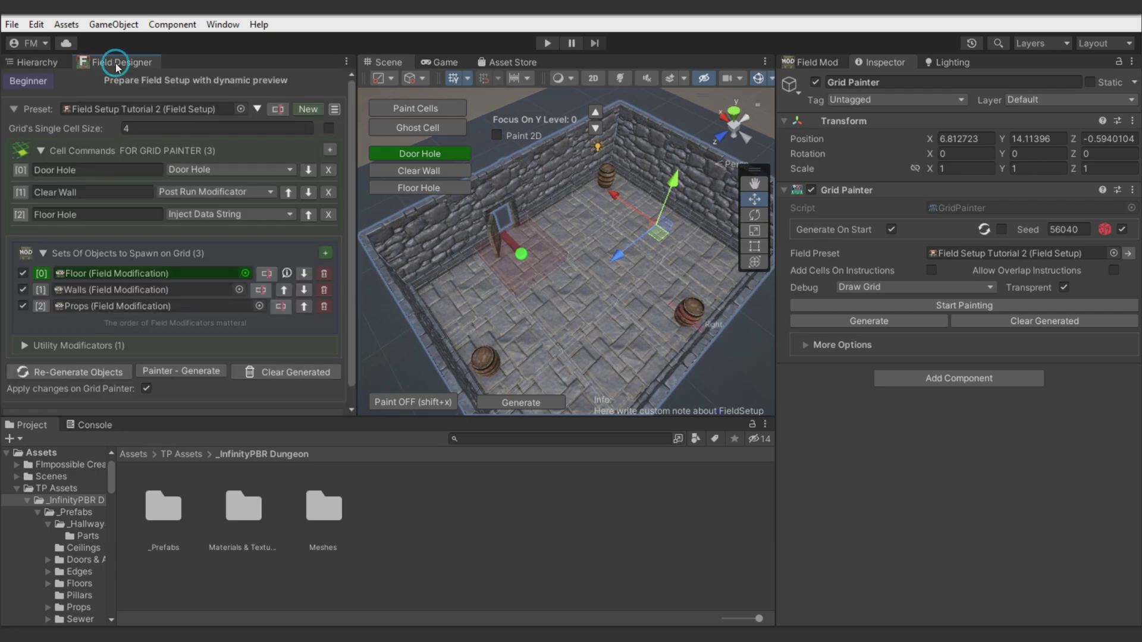
click(329, 149)
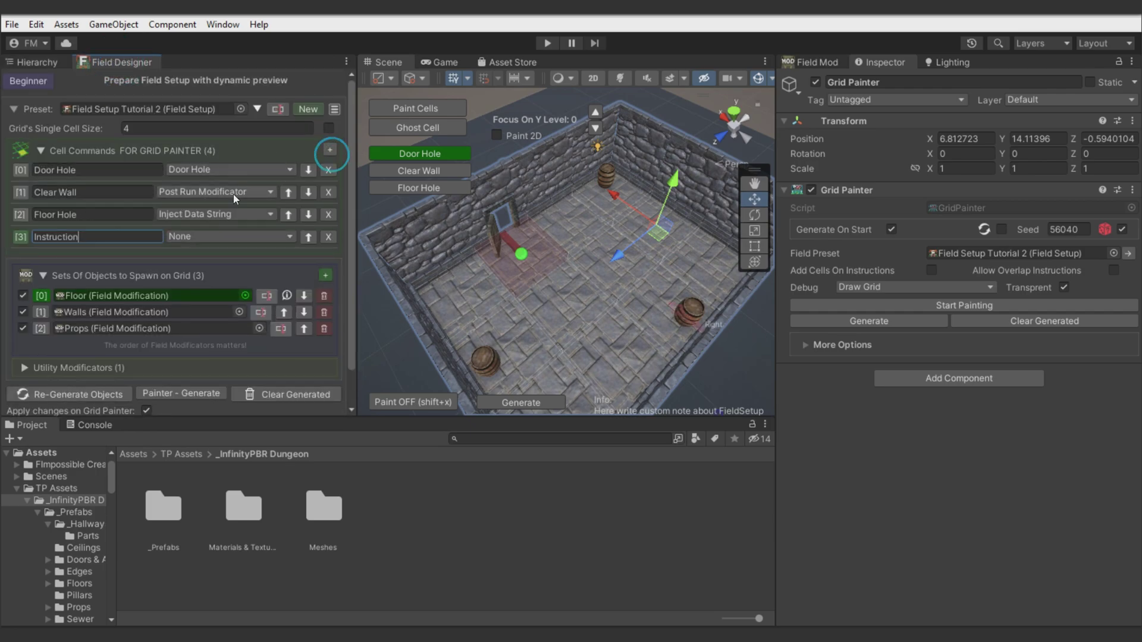
click(102, 237)
text(Pillar)
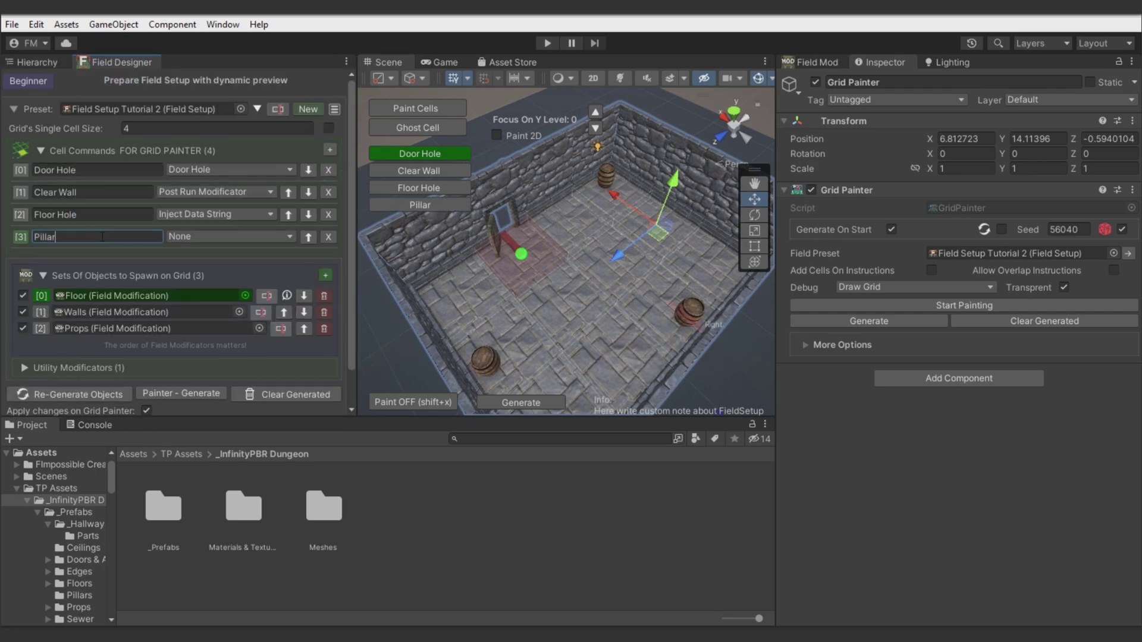
click(253, 237)
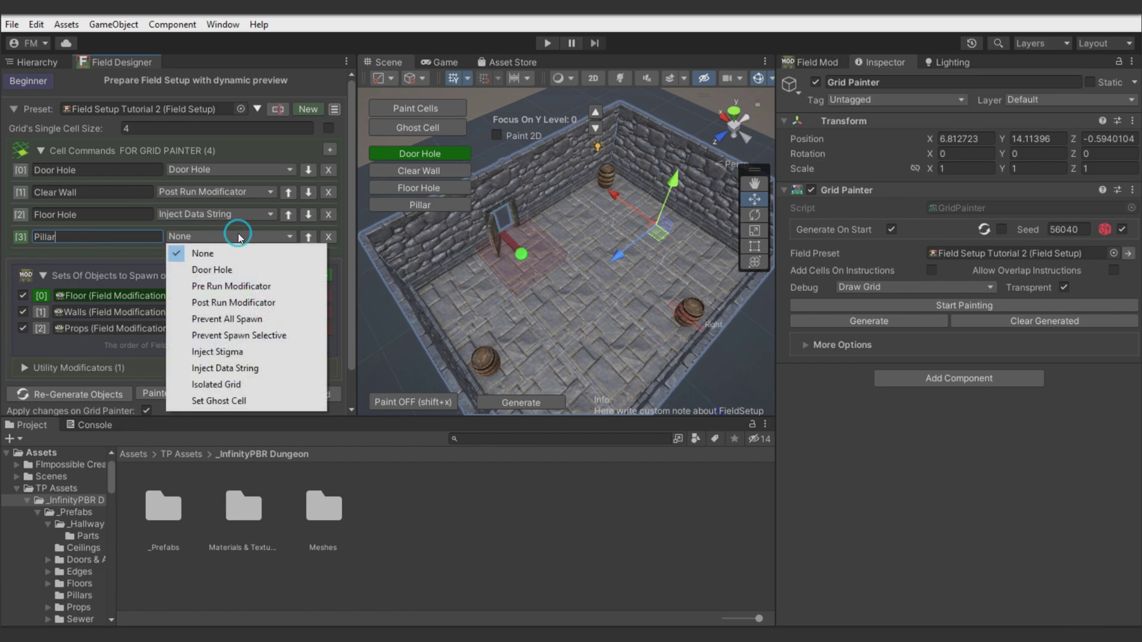
click(206, 286)
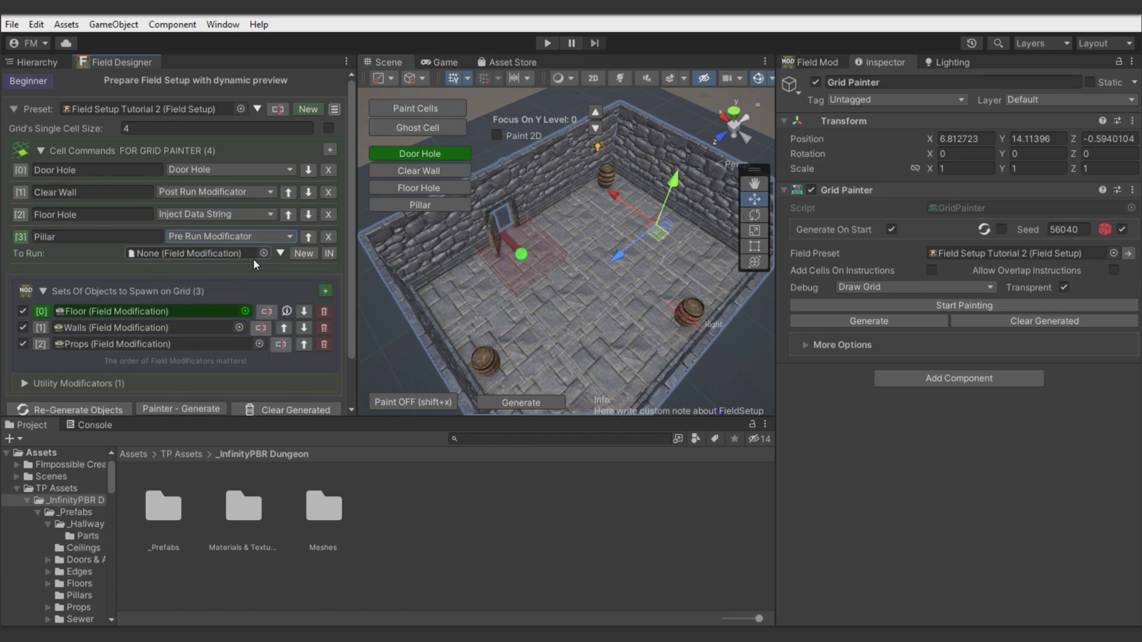
Step: Create an internal field modification for the Pillar command and add the Pillar Small prefab to it
click(324, 258)
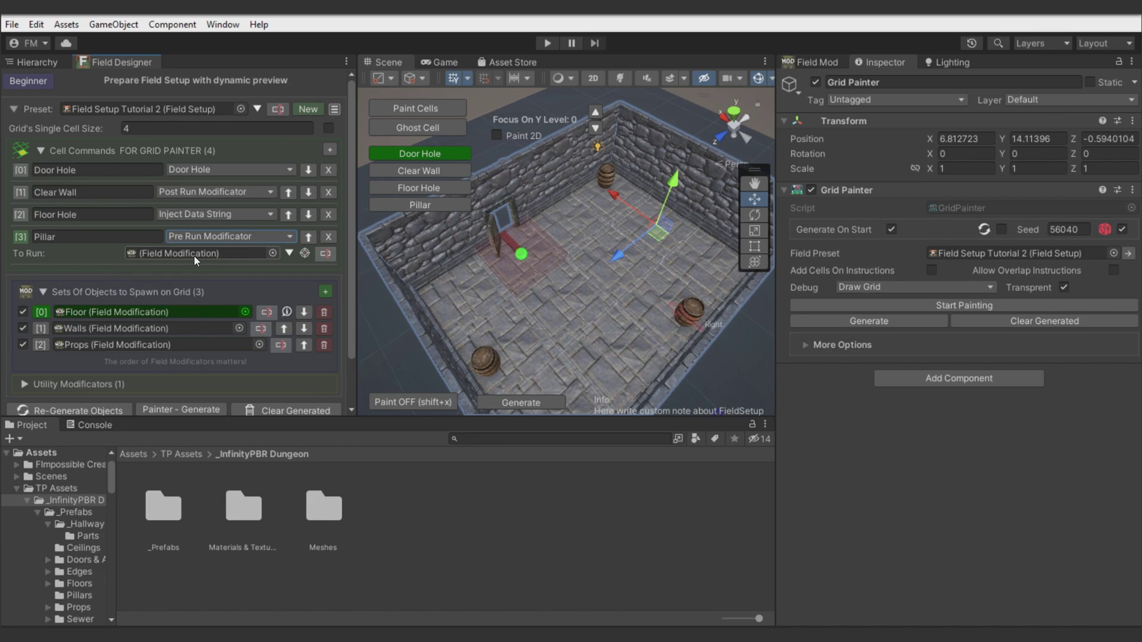
click(305, 253)
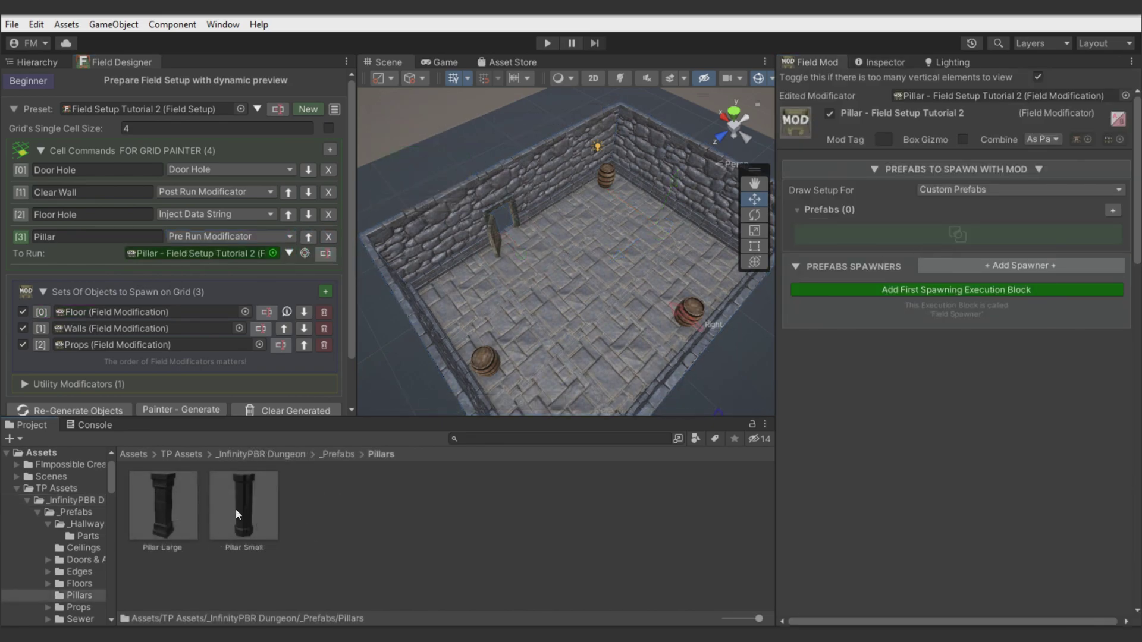
drag(236, 510, 921, 233)
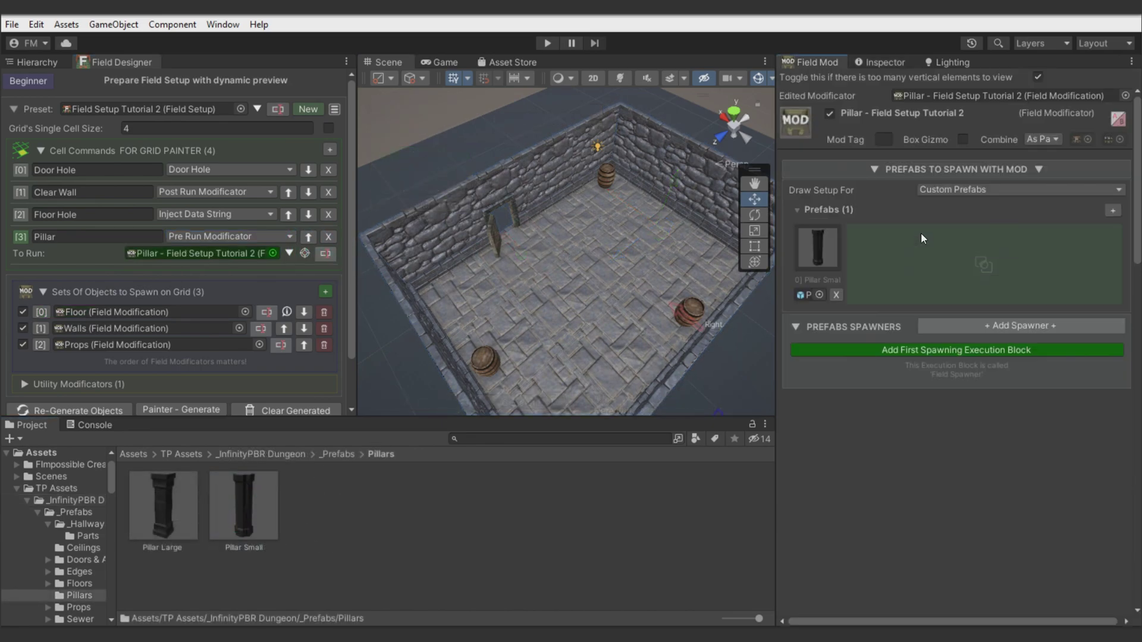
Step: Paint a Pillar command on the floor cell next to the door hole cell of the Grid Painter
key(shift+x)
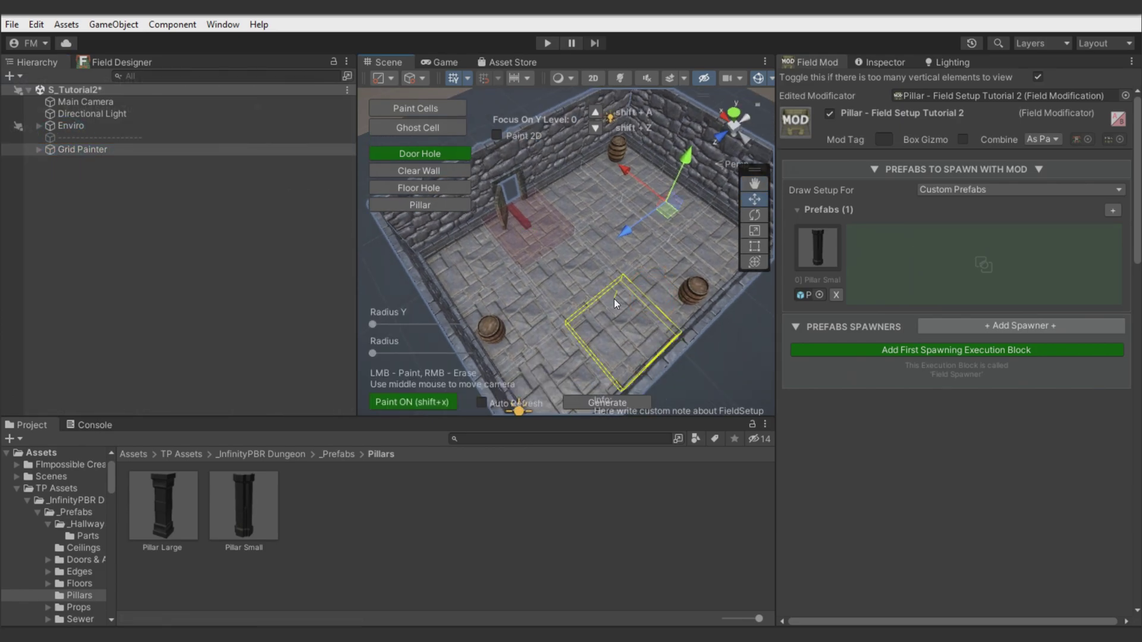
click(419, 205)
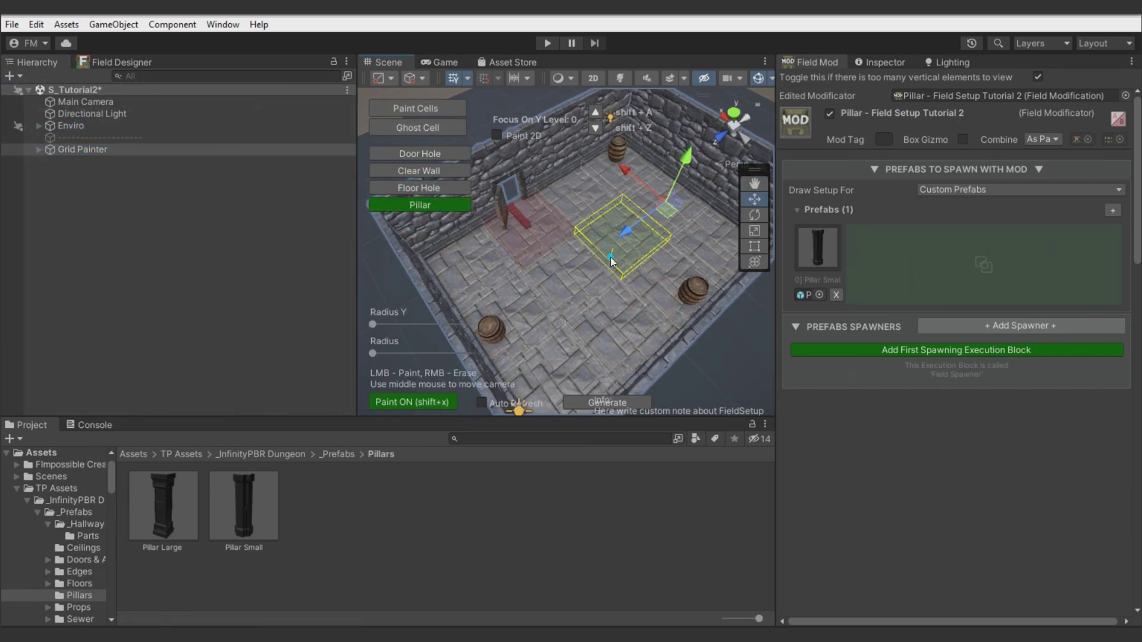
key(shift+x)
Step: Add a spawner for Pillar Small to the Pillar modification and generate the room's objects
alt+drag(647, 287, 665, 314)
click(929, 351)
click(899, 393)
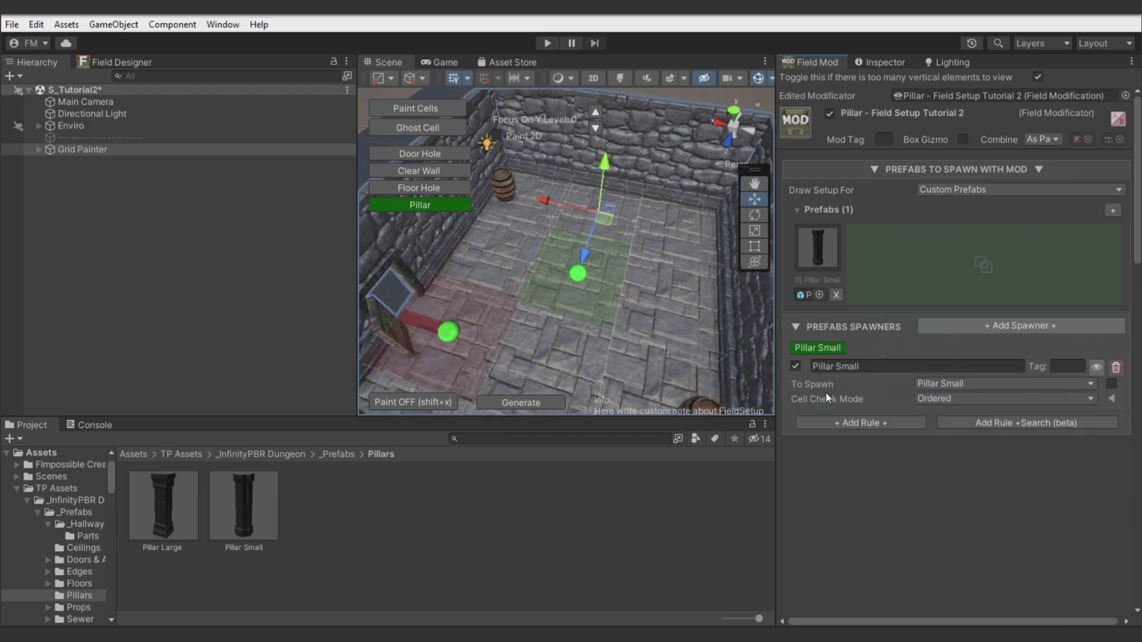
click(516, 408)
Step: Add a Direct Offset rule to the Pillar Small spawner
alt+drag(624, 335, 343, 327)
click(978, 420)
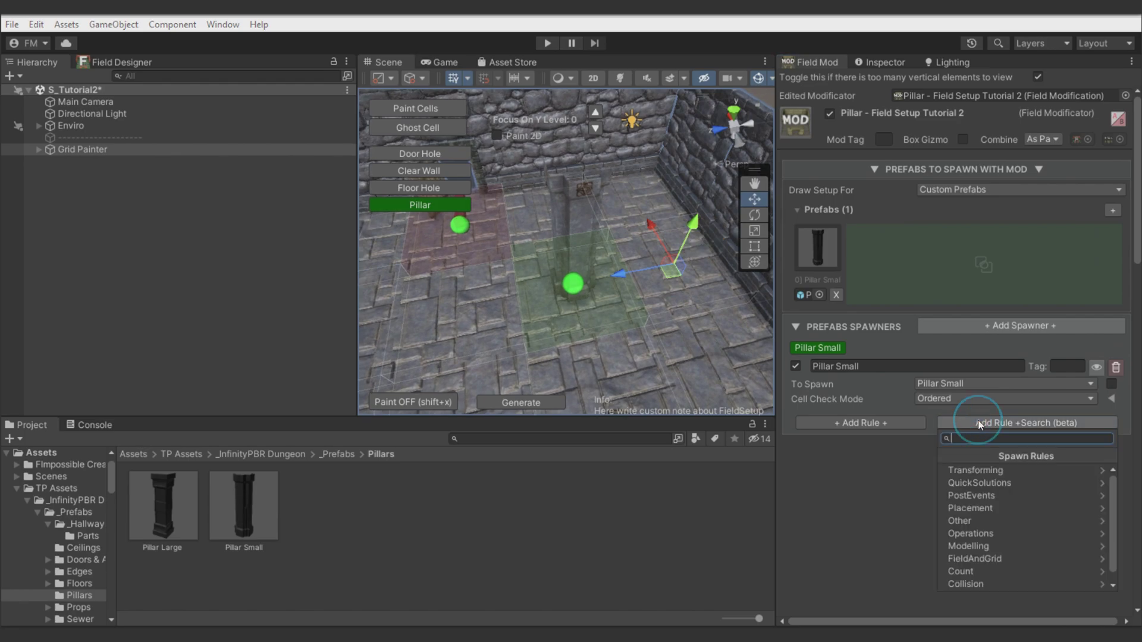
text(dir)
key(Return)
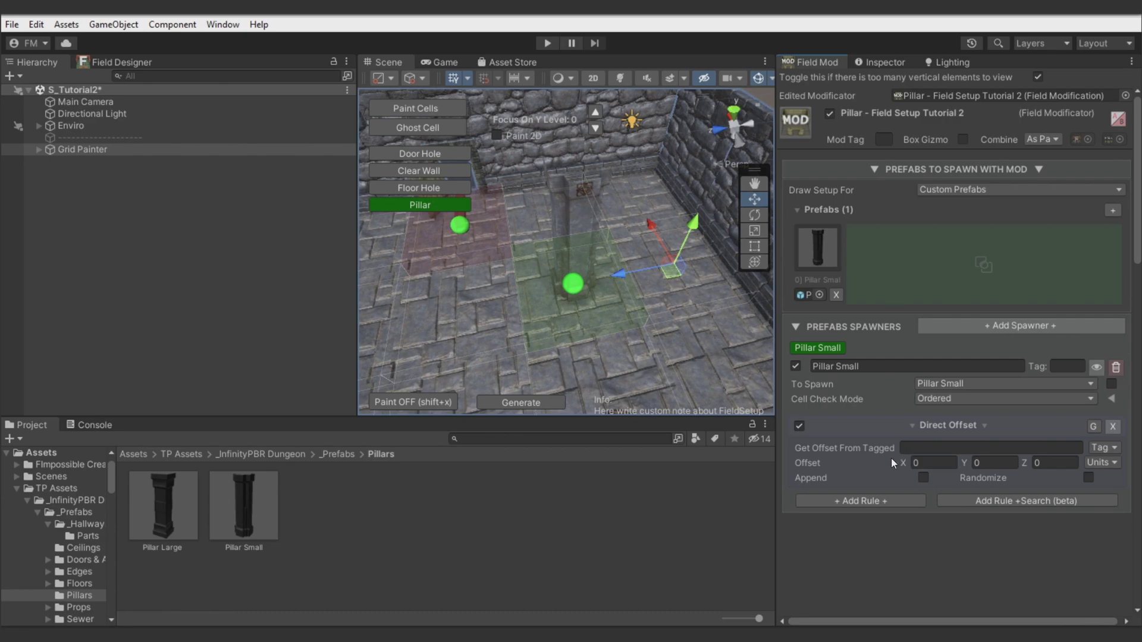